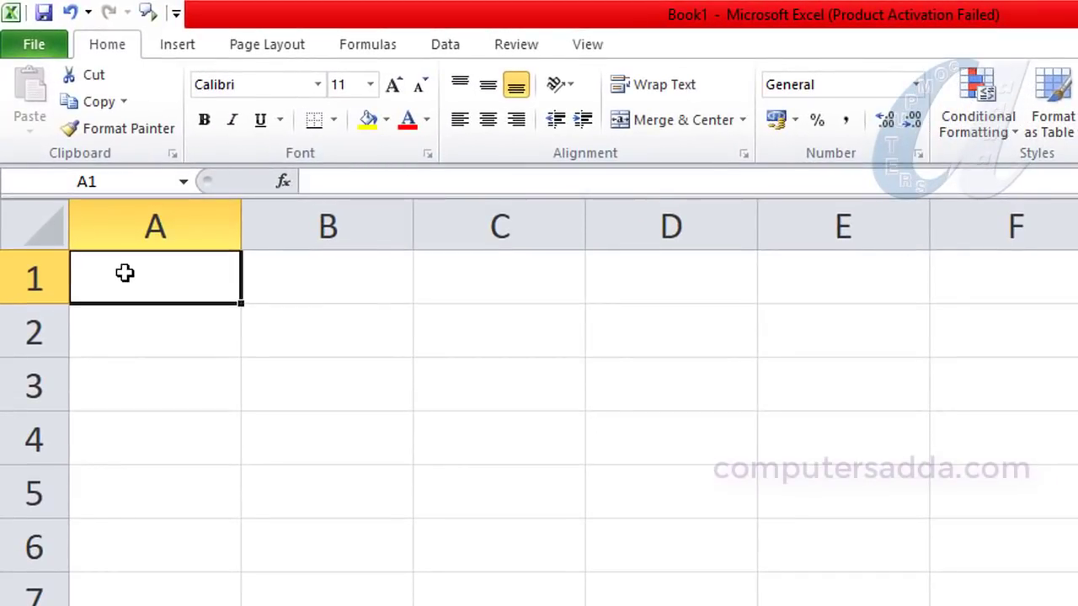
{"action": "left_click", "coordinate": [330, 279]}
{"action": "left_click", "coordinate": [469, 264]}
{"action": "left_click", "coordinate": [674, 260]}
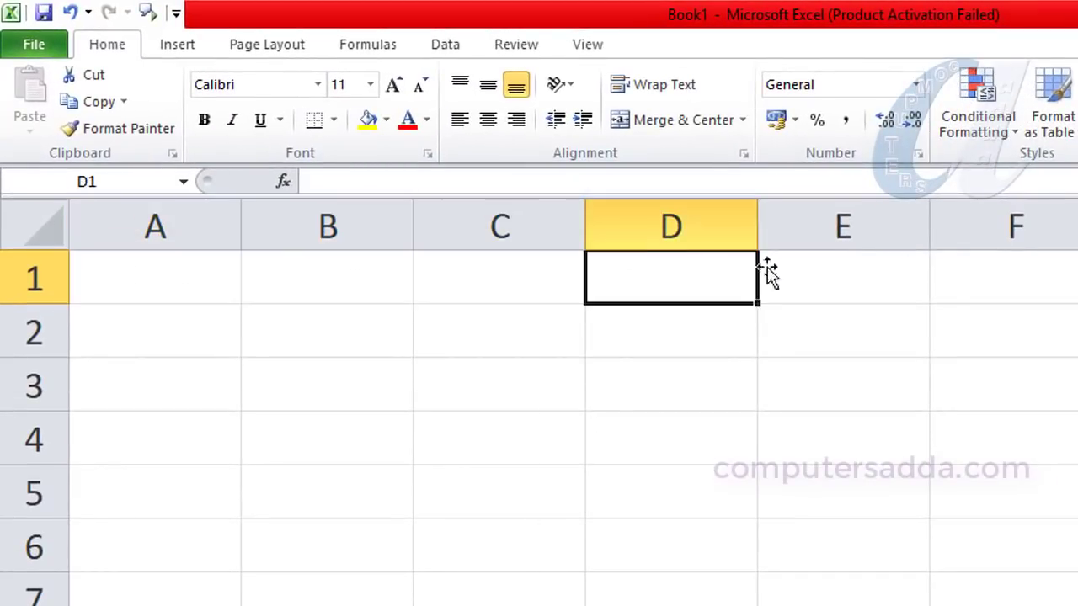
{"action": "left_click", "coordinate": [847, 268]}
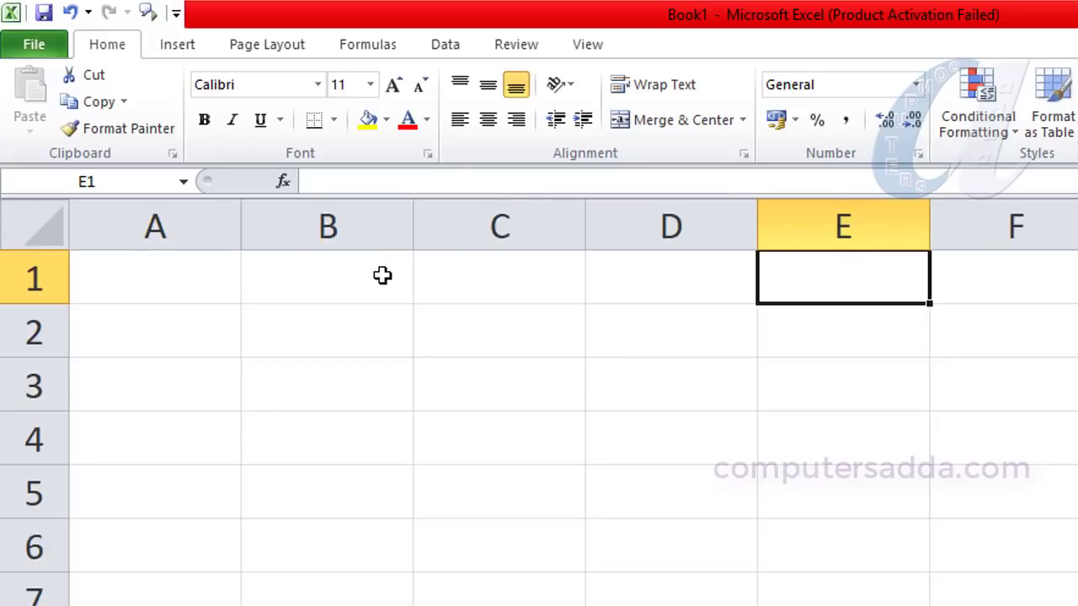
Link cell B1 to cell A1 with the formula =A1.
{"action": "left_click", "coordinate": [317, 278]}
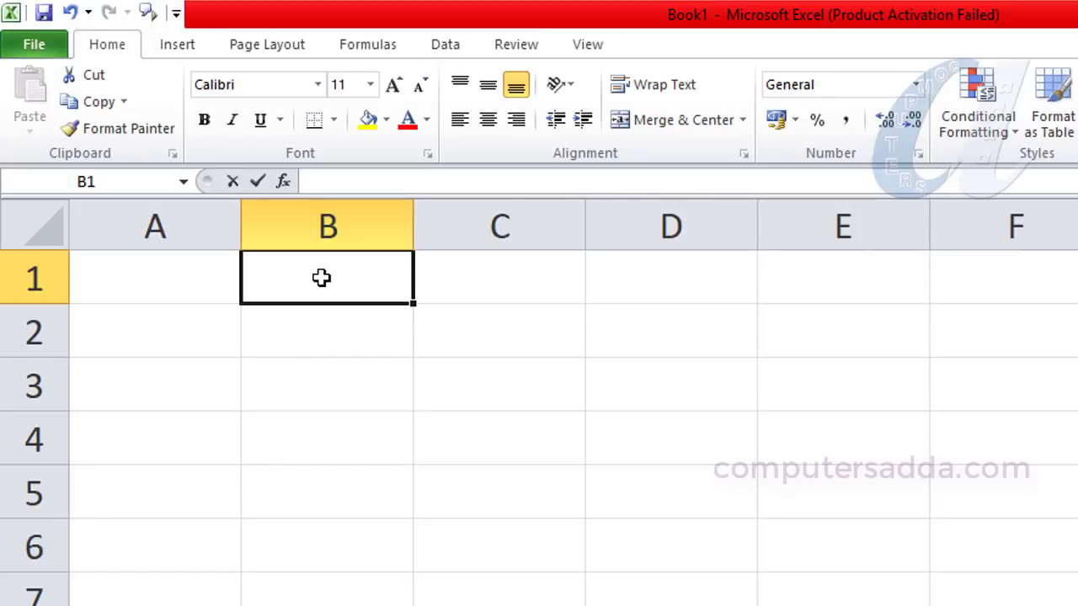
{"action": "type", "text": "="}
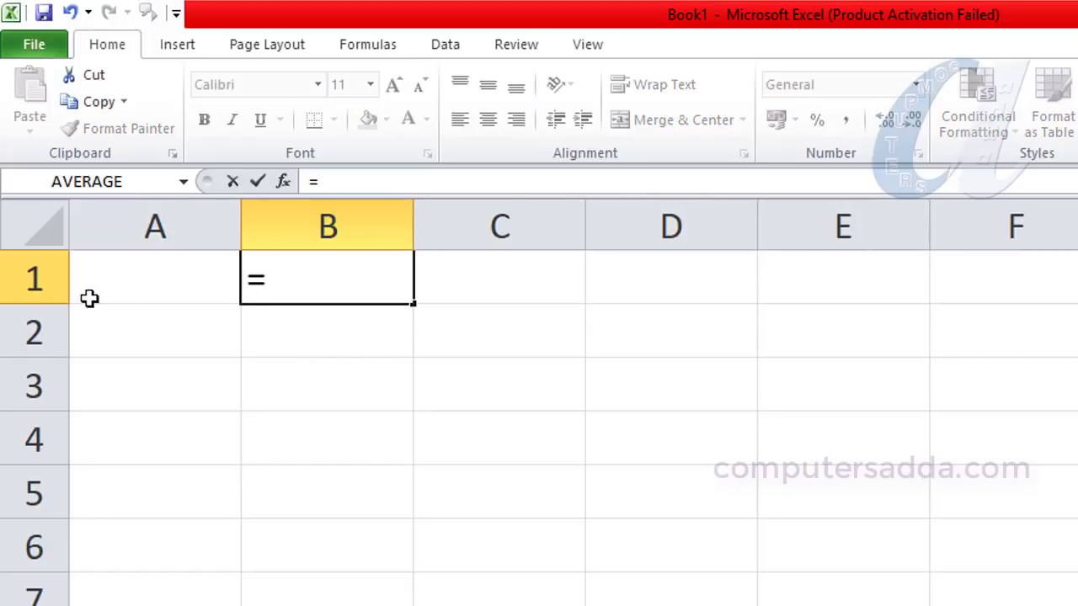
{"action": "left_click", "coordinate": [134, 277]}
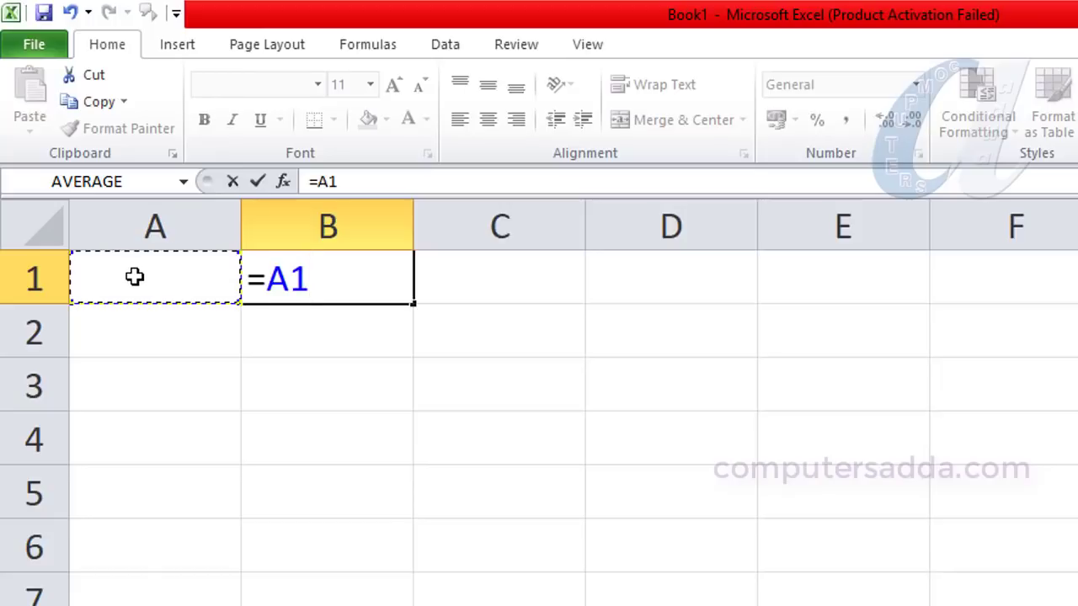
{"action": "key", "text": "Return"}
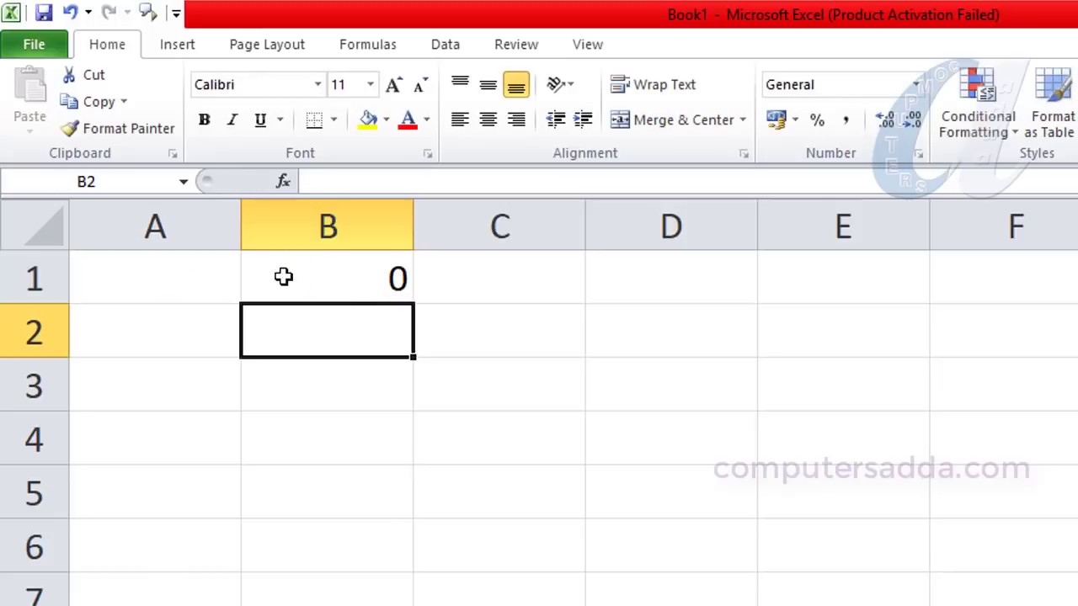
{"action": "left_click", "coordinate": [360, 280]}
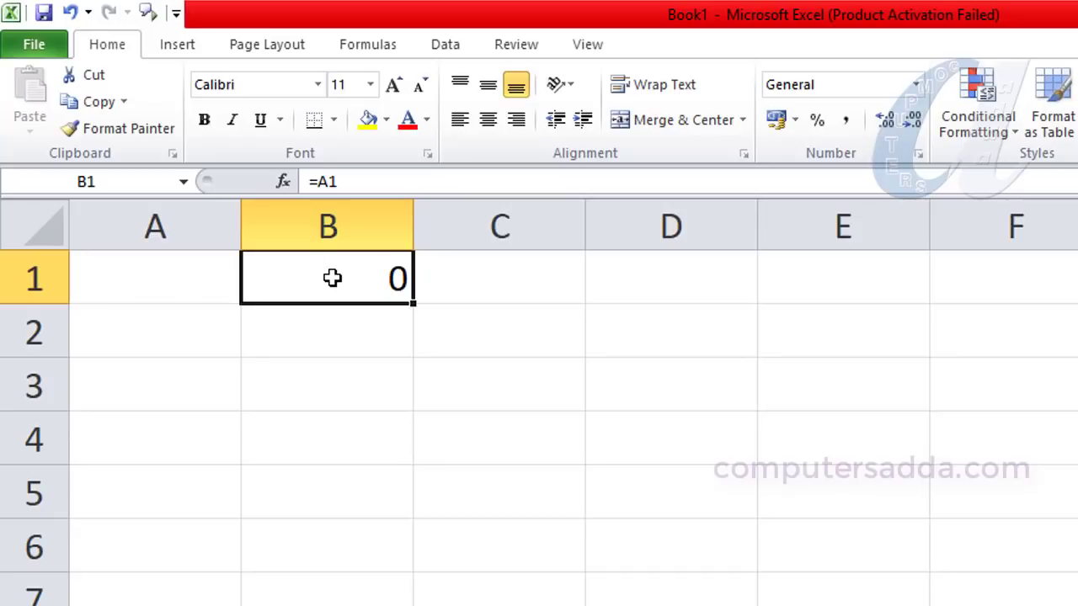
Enter a person's name in cell A1, and replace that entry with 100.
{"action": "left_click", "coordinate": [126, 279]}
{"action": "type", "text": "PRASAD"}
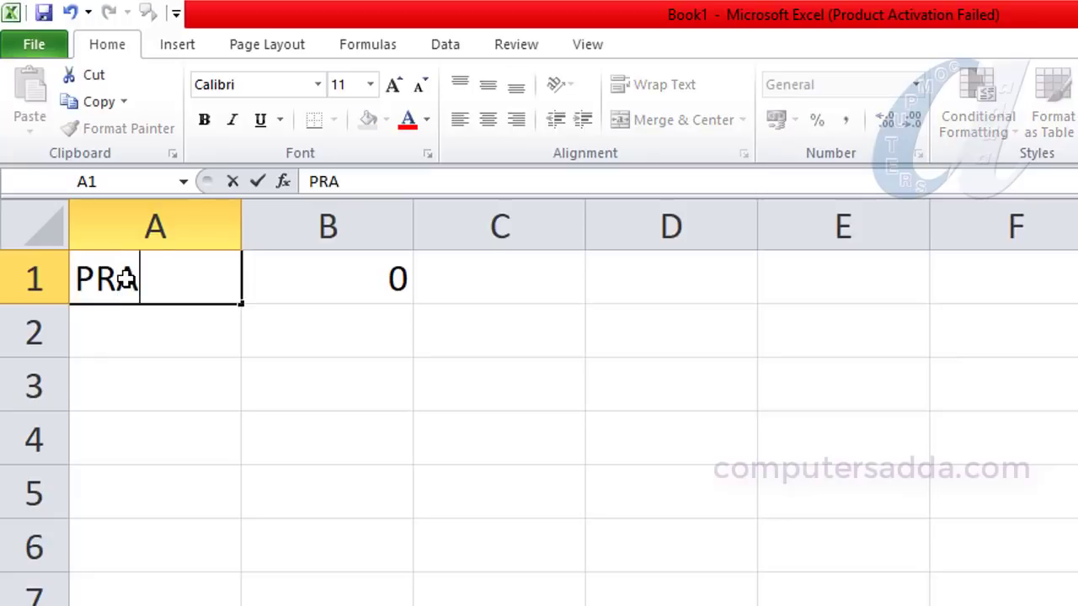
{"action": "key", "text": "Return"}
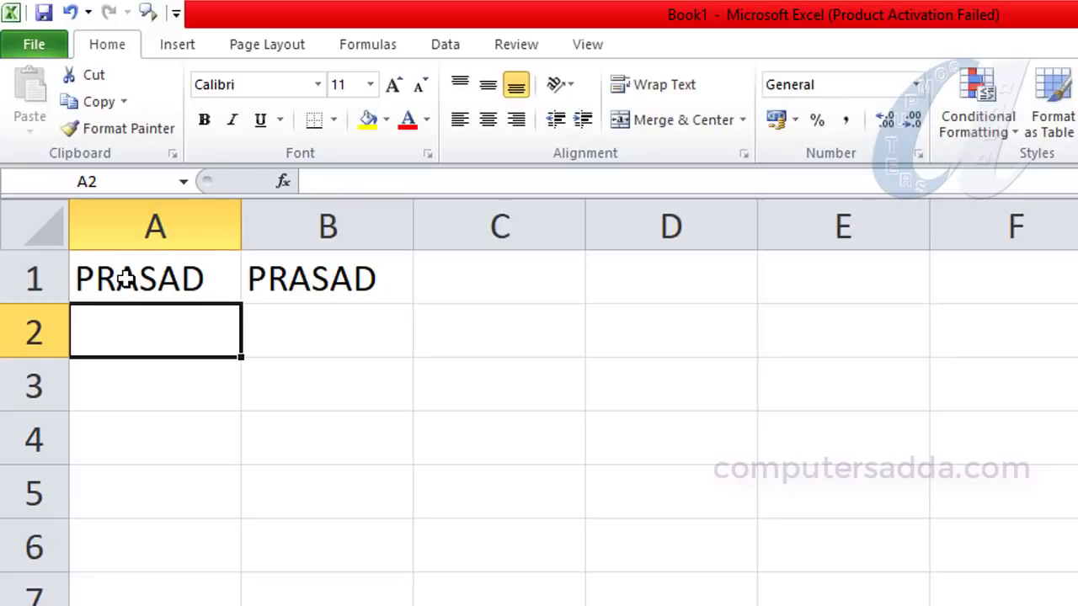
{"action": "left_click", "coordinate": [125, 279]}
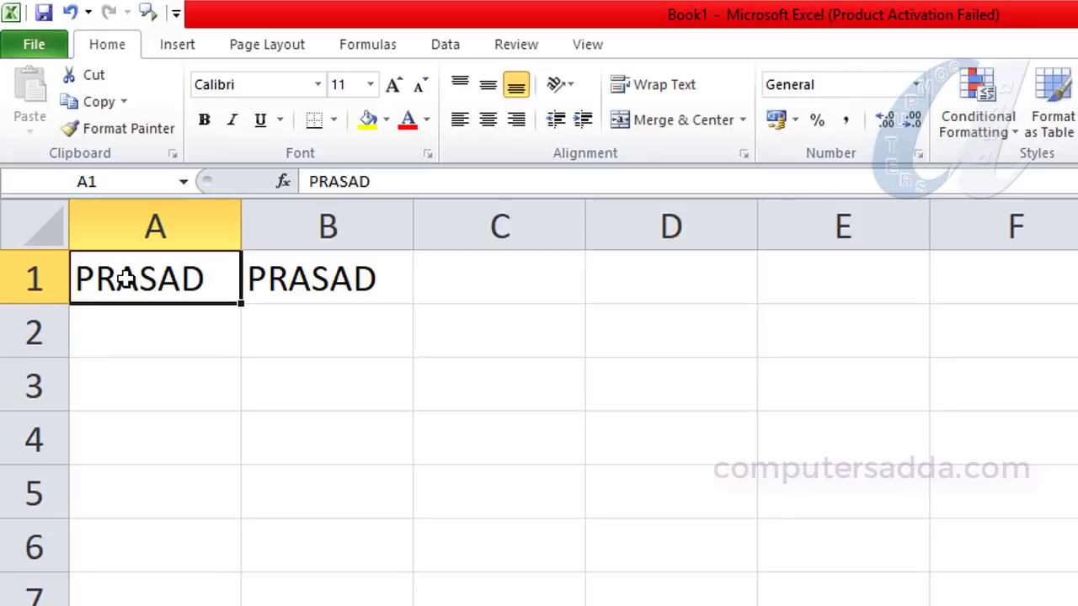
{"action": "type", "text": "100"}
{"action": "key", "text": "Return"}
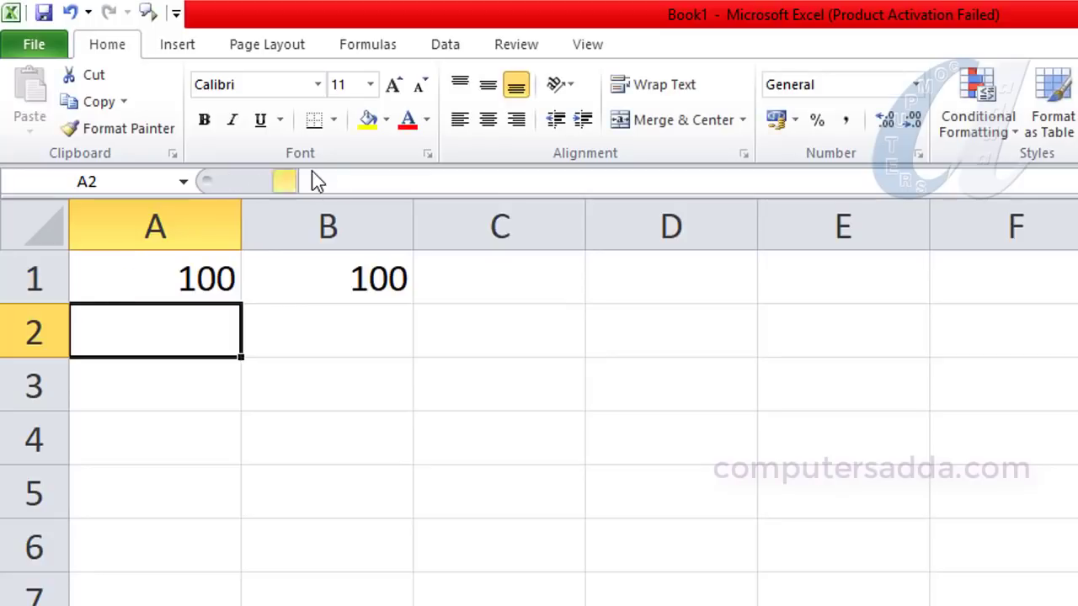
Link cells C1, D1 and E1 to cell A1 by entering the formula =A1 in each of them.
{"action": "left_click", "coordinate": [507, 279]}
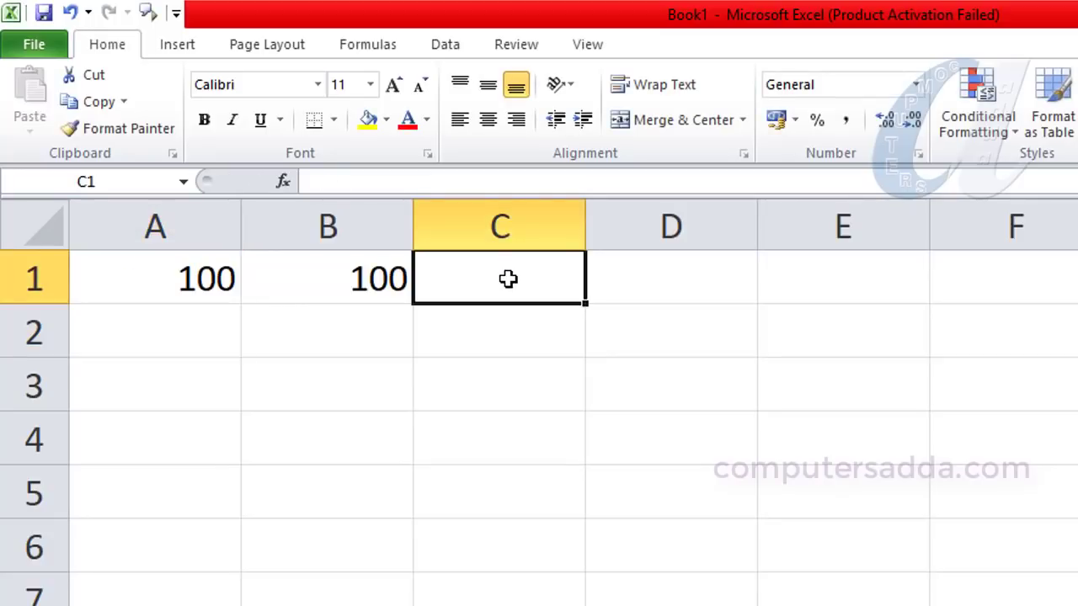
{"action": "type", "text": "="}
{"action": "left_click", "coordinate": [137, 278]}
{"action": "key", "text": "Return"}
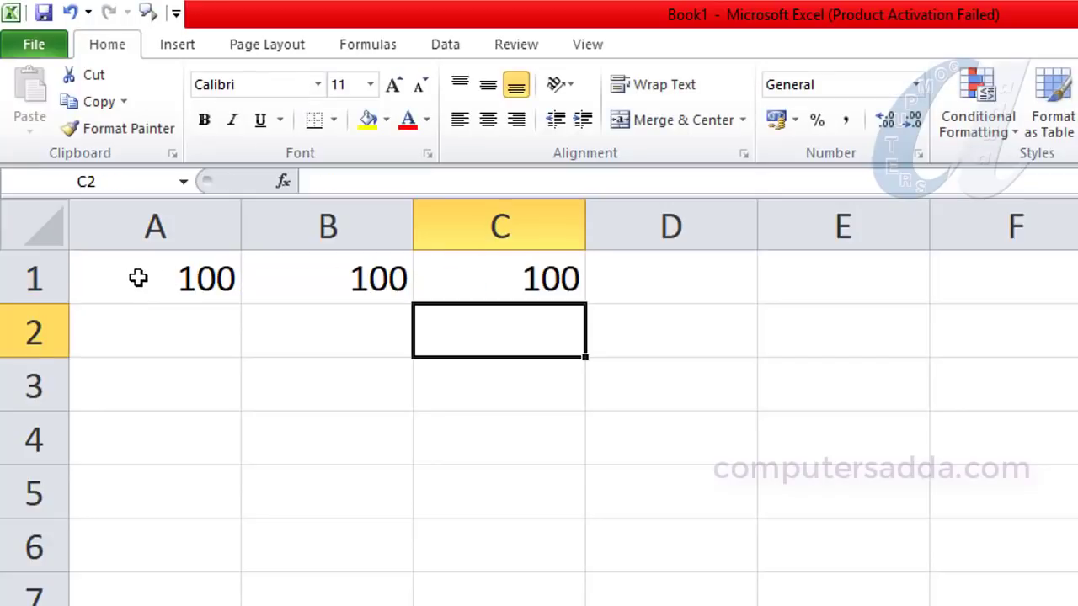
{"action": "left_click", "coordinate": [647, 278]}
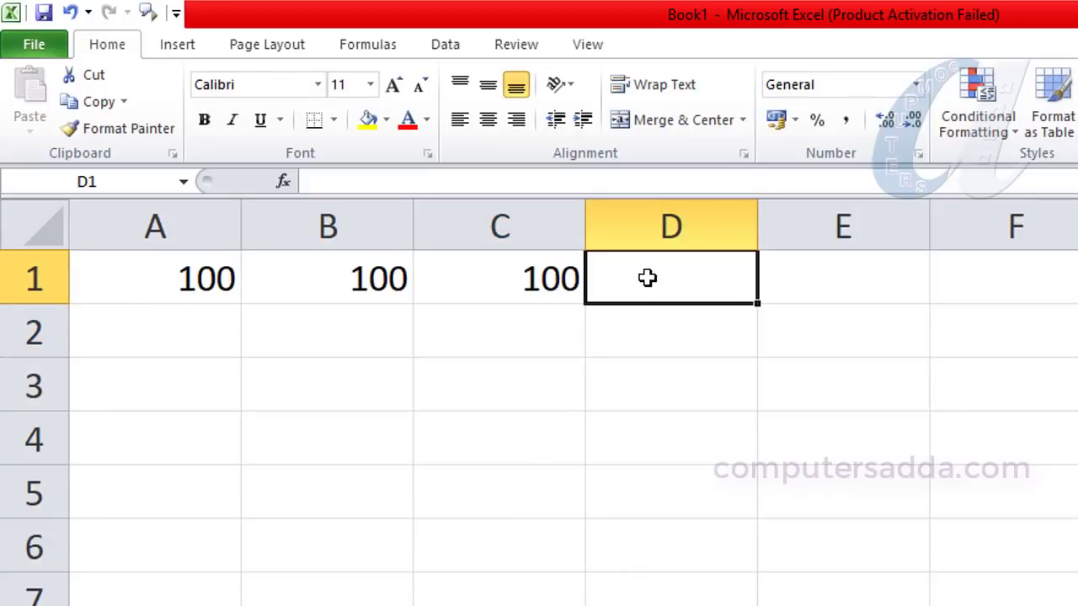
{"action": "type", "text": "="}
{"action": "left_click", "coordinate": [118, 277]}
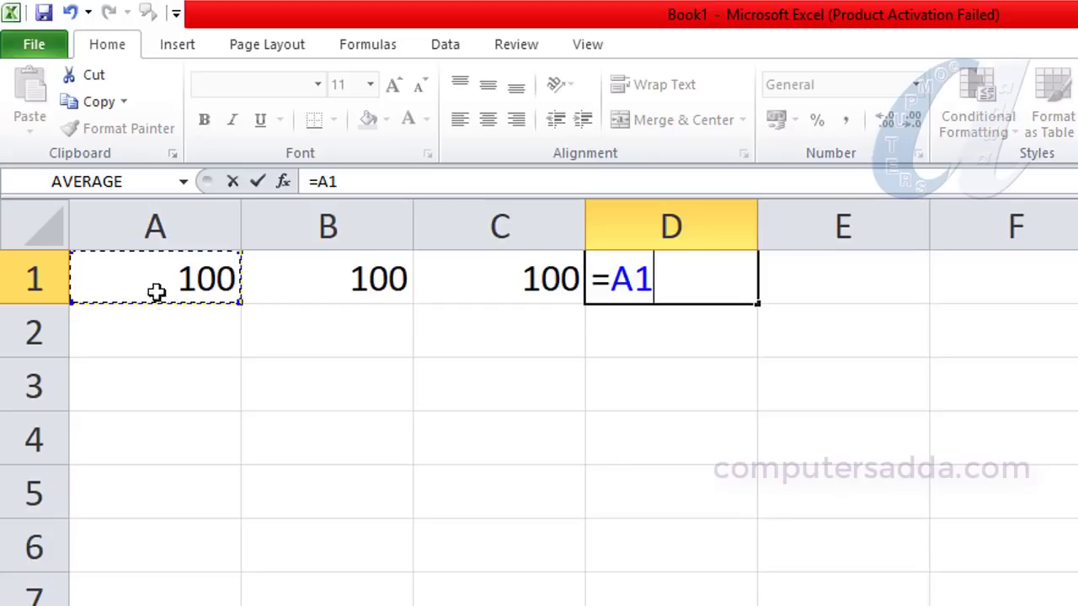
{"action": "key", "text": "Return"}
{"action": "left_click", "coordinate": [844, 265]}
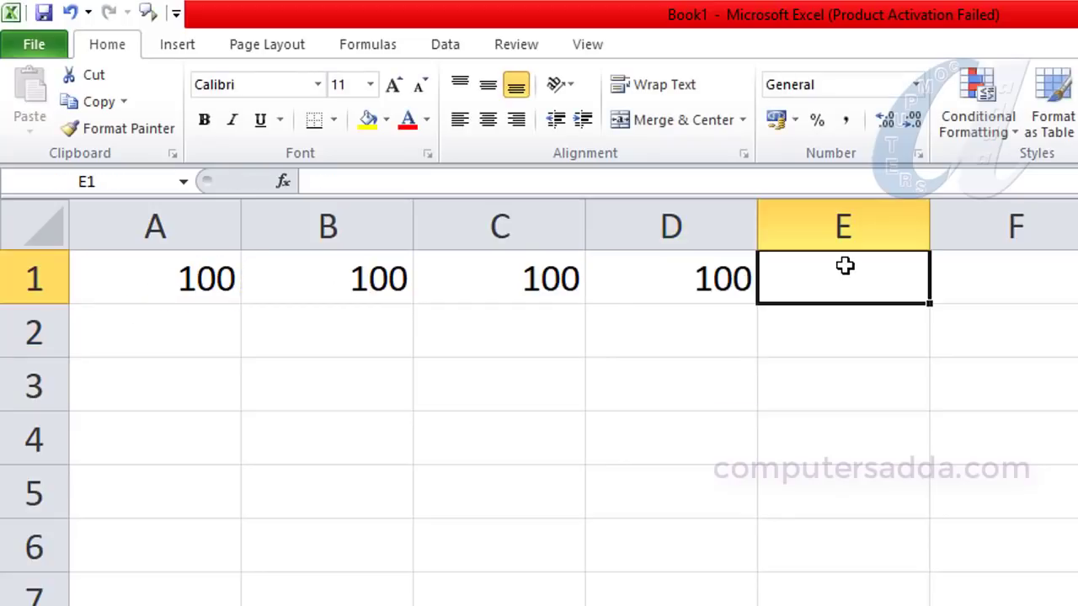
{"action": "type", "text": "="}
{"action": "left_click", "coordinate": [132, 279]}
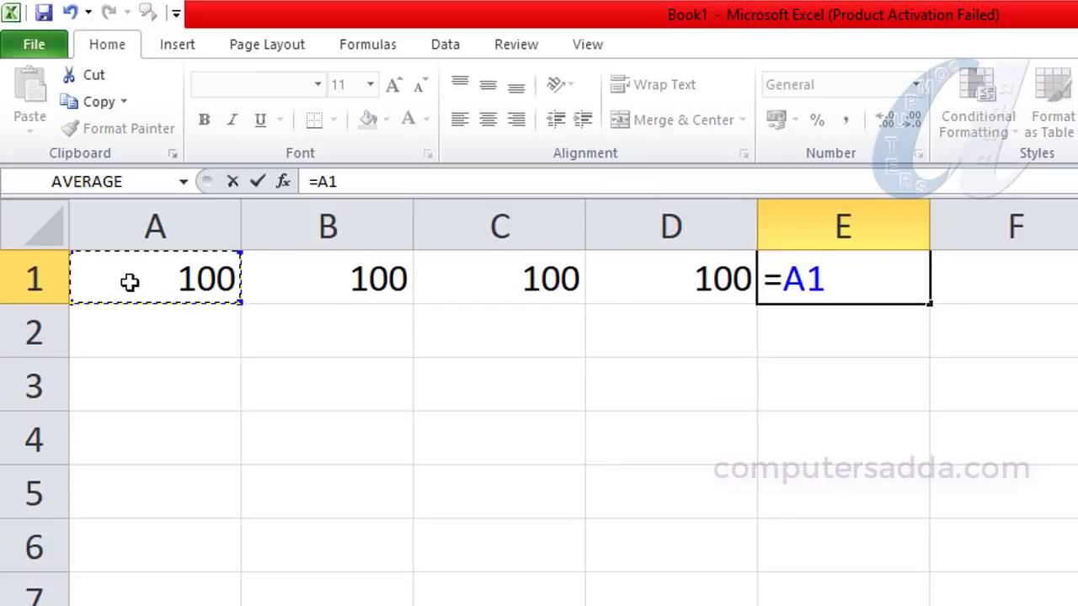
{"action": "key", "text": "Return"}
Set the value of source cell A1 to 250.
{"action": "left_click", "coordinate": [176, 288]}
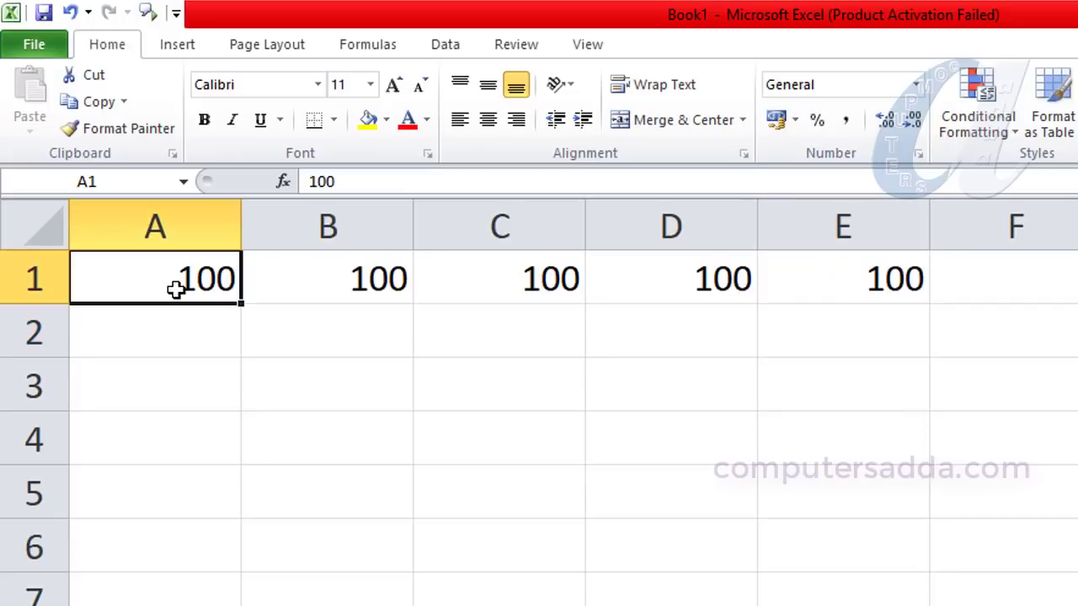
{"action": "type", "text": "250"}
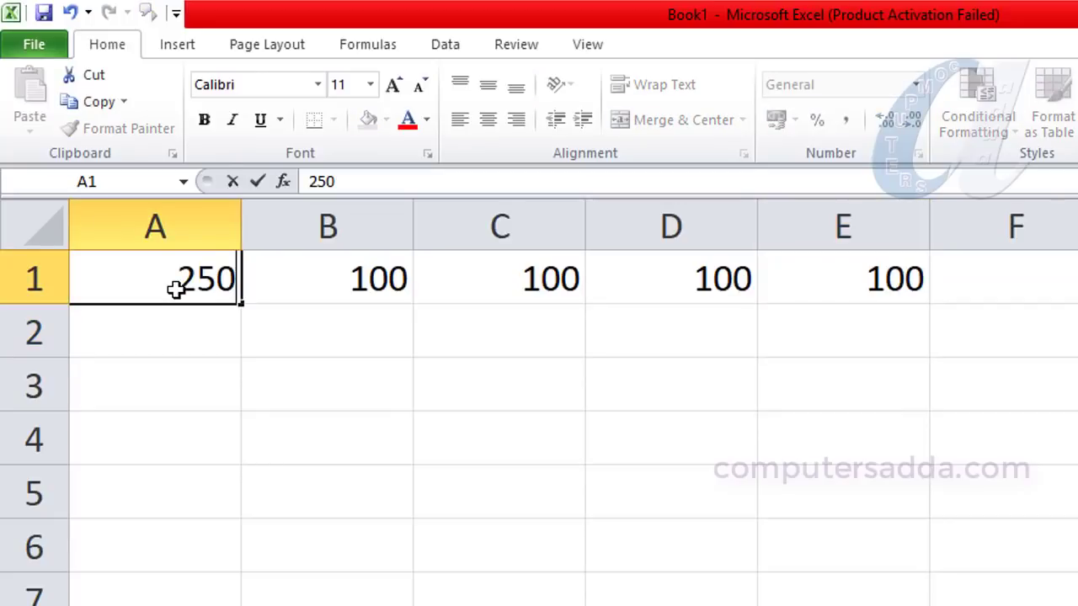
{"action": "left_click", "coordinate": [187, 329]}
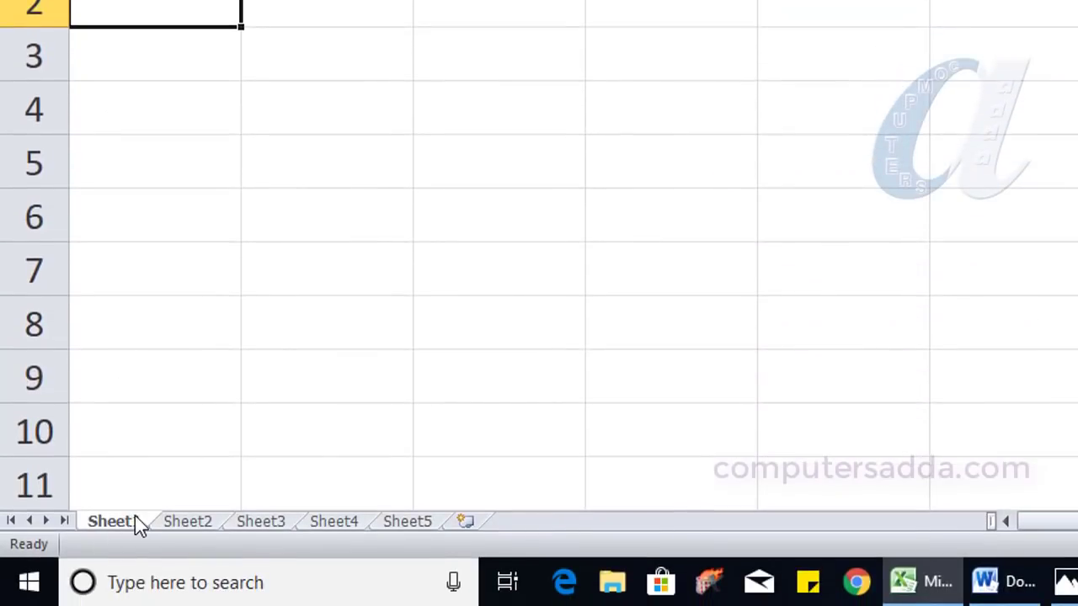
{"action": "left_click", "coordinate": [205, 522]}
{"action": "left_click", "coordinate": [261, 522]}
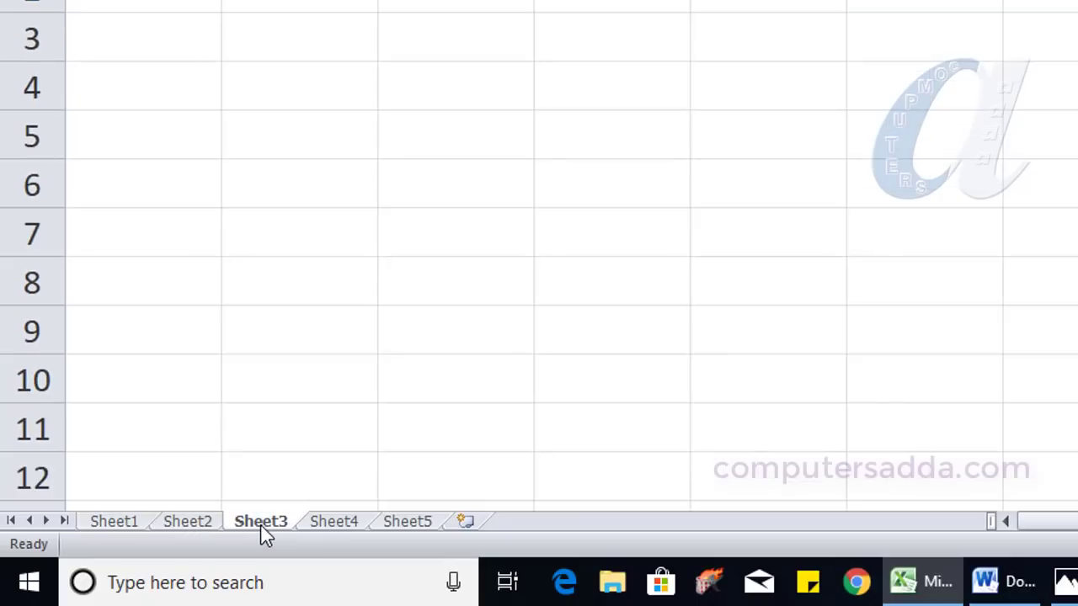
{"action": "left_click", "coordinate": [351, 521]}
{"action": "left_click", "coordinate": [407, 522]}
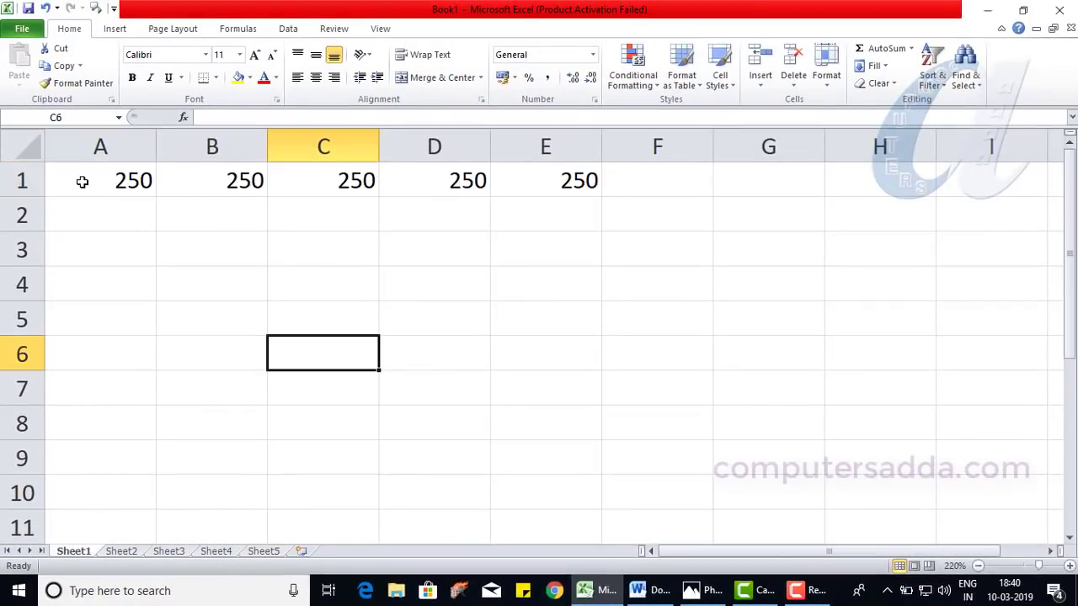
Clear the contents of the range A1:F2 on Sheet1.
{"action": "left_click_drag", "start_coordinate": [84, 181], "coordinate": [608, 198]}
{"action": "key", "text": "Delete"}
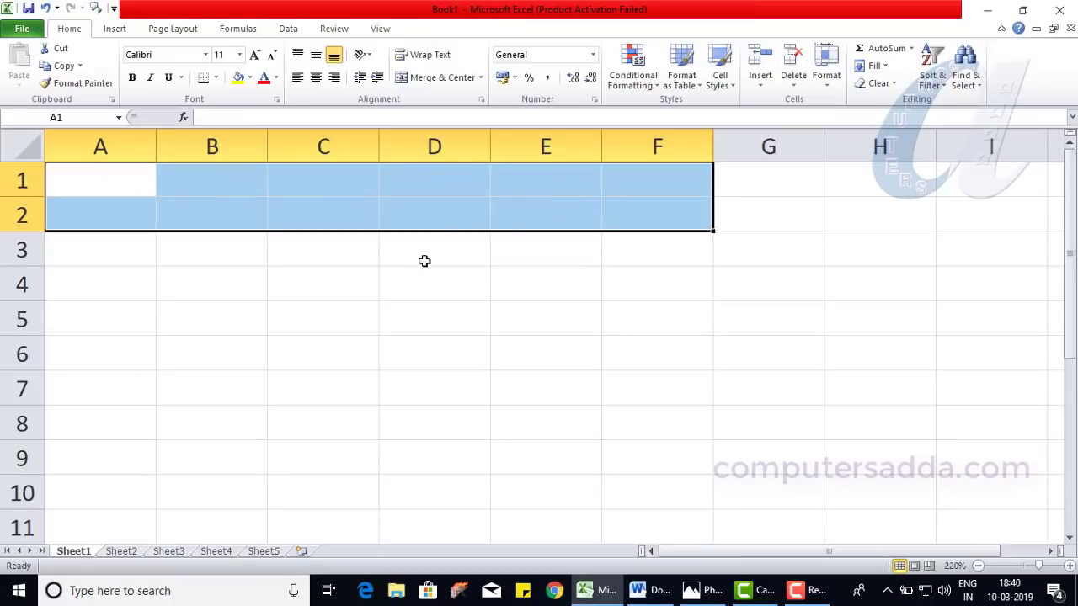
{"action": "left_click", "coordinate": [339, 355]}
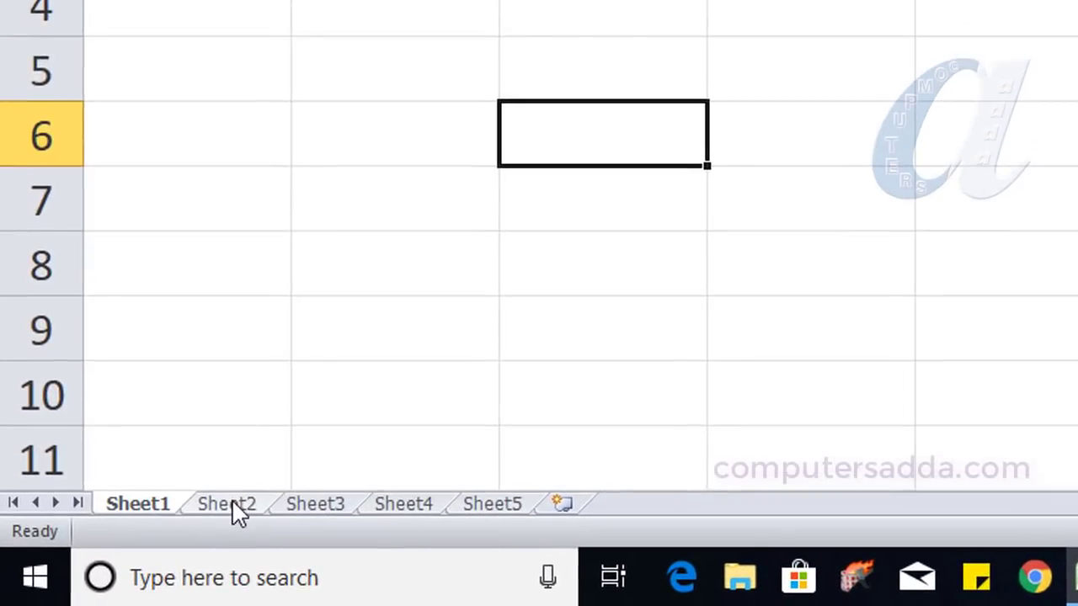
Link cell A1 of Sheet2 to cell A1 of Sheet1 with the formula =Sheet1!A1.
{"action": "left_click", "coordinate": [121, 551]}
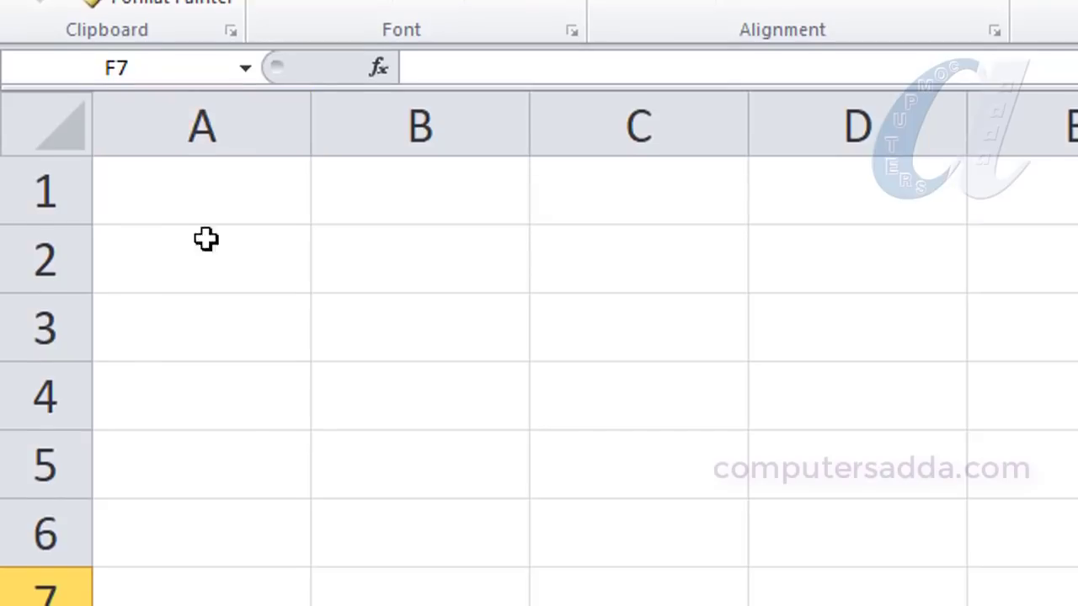
{"action": "left_click", "coordinate": [210, 195]}
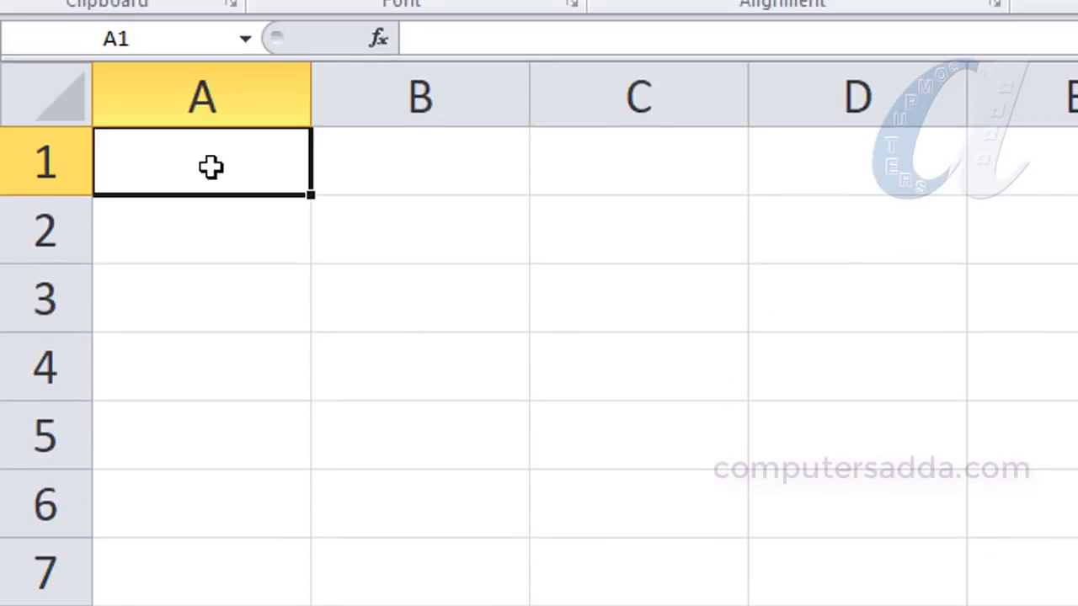
{"action": "type", "text": "="}
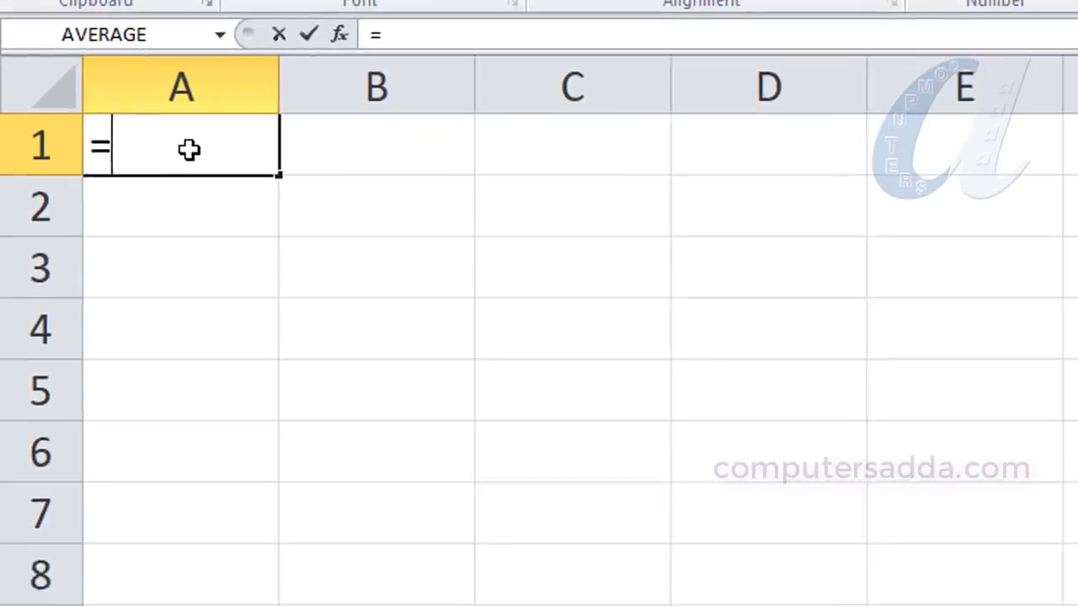
{"action": "left_click", "coordinate": [91, 575]}
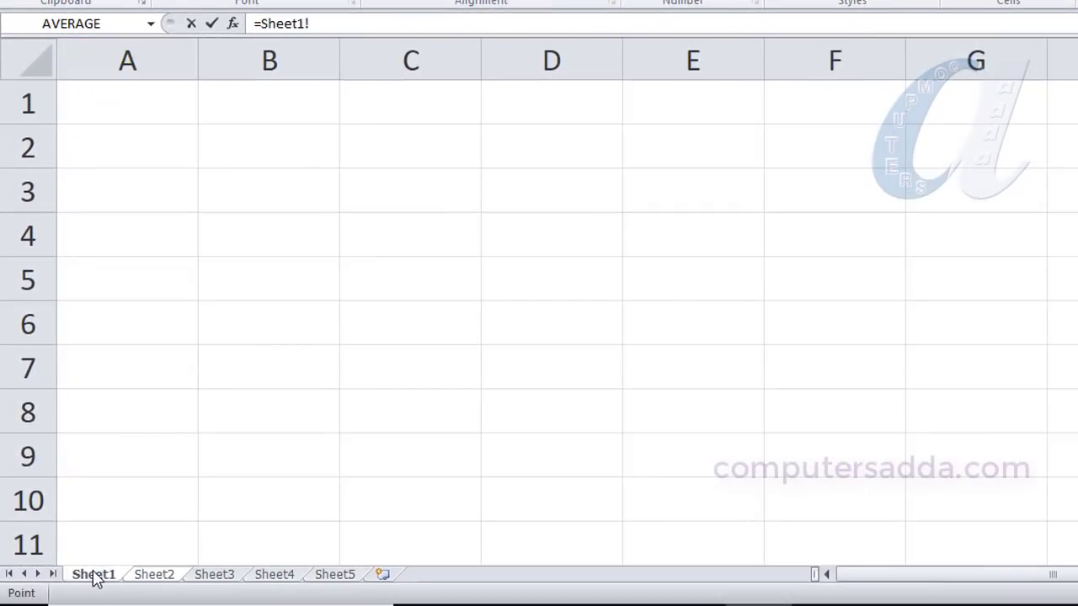
{"action": "left_click", "coordinate": [104, 101]}
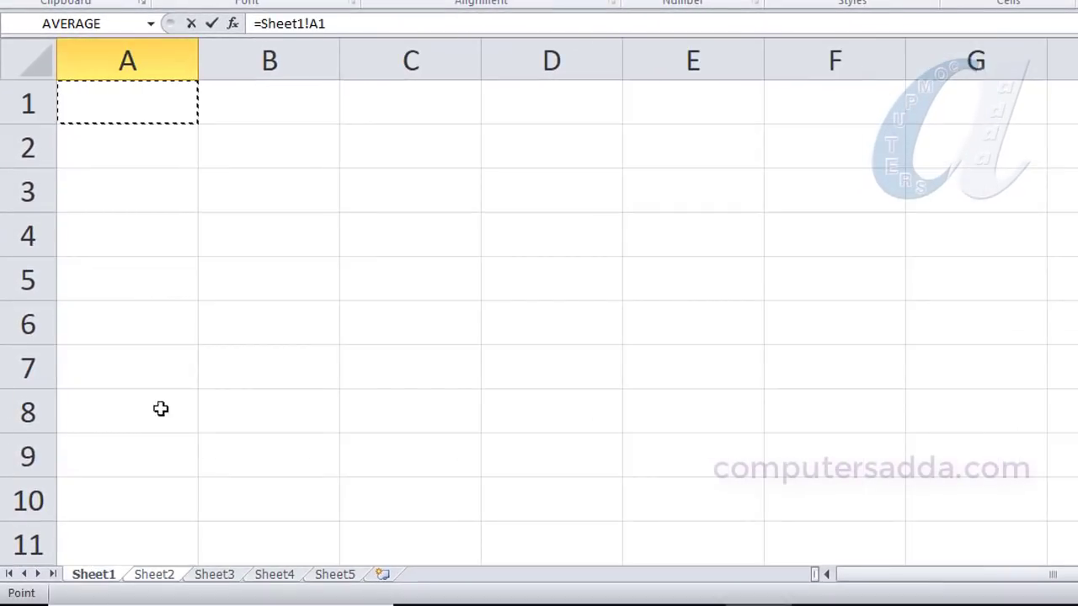
{"action": "left_click", "coordinate": [154, 574]}
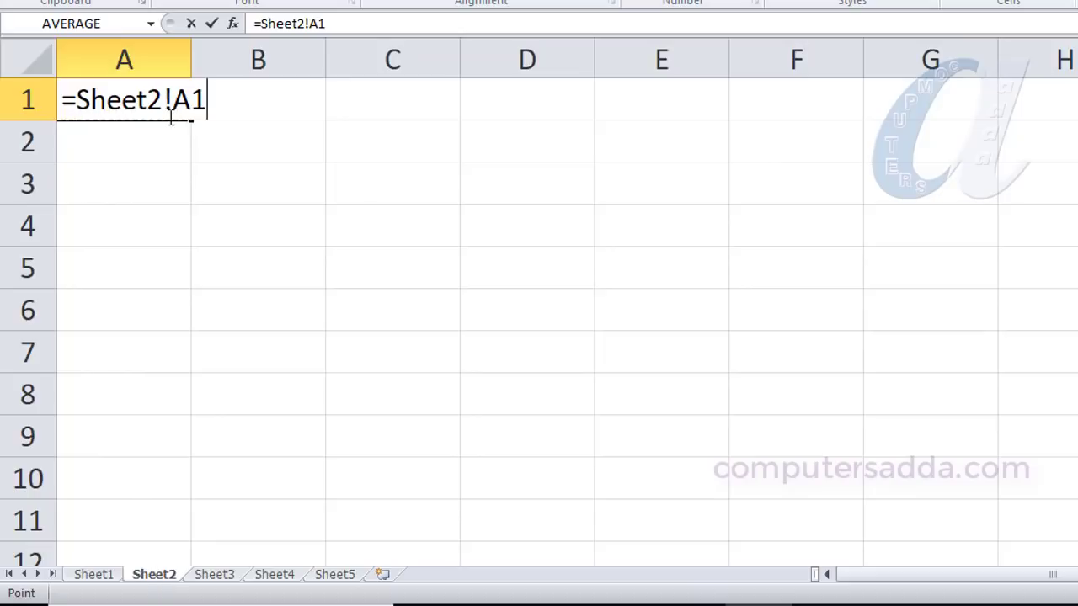
{"action": "left_click_drag", "start_coordinate": [164, 100], "coordinate": [149, 101]}
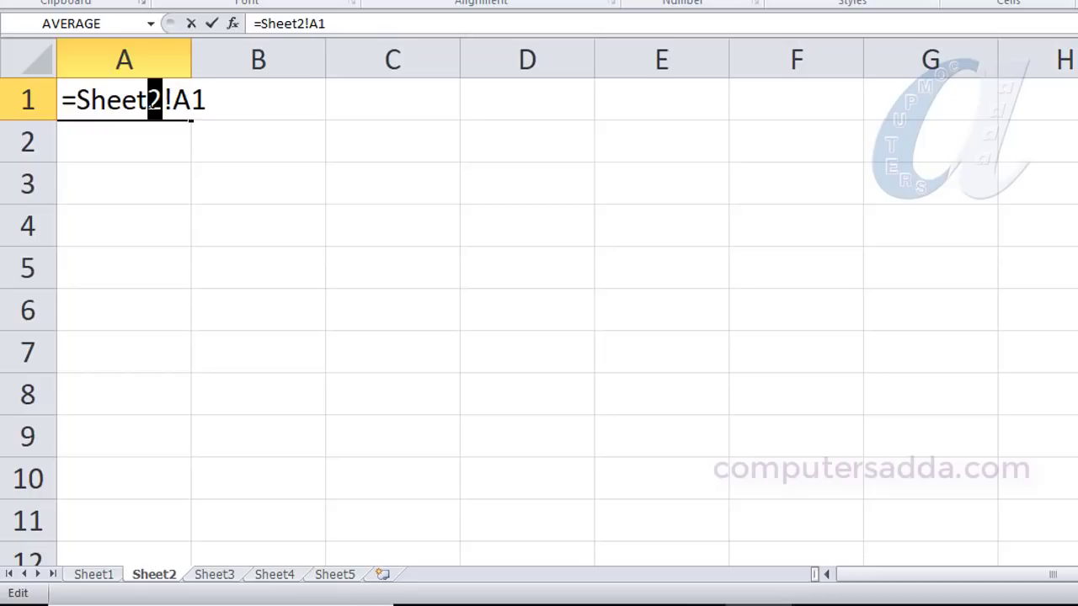
{"action": "type", "text": "1"}
{"action": "key", "text": "Return"}
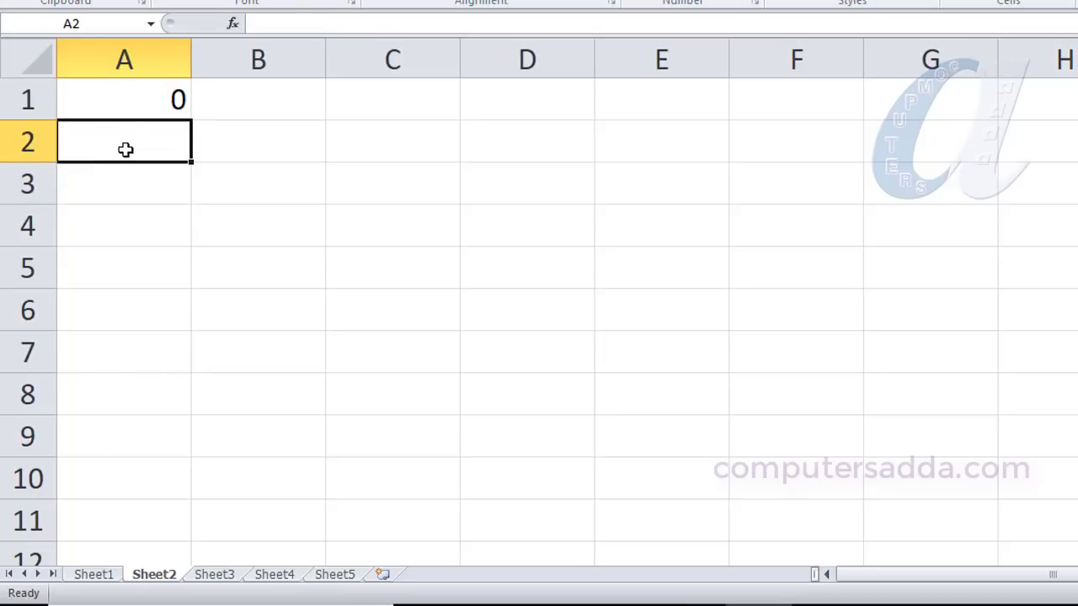
Fill the Sheet1 link formula from cell A1 down to A10 on Sheet2, and check the references in the copied cells.
{"action": "left_click", "coordinate": [155, 95]}
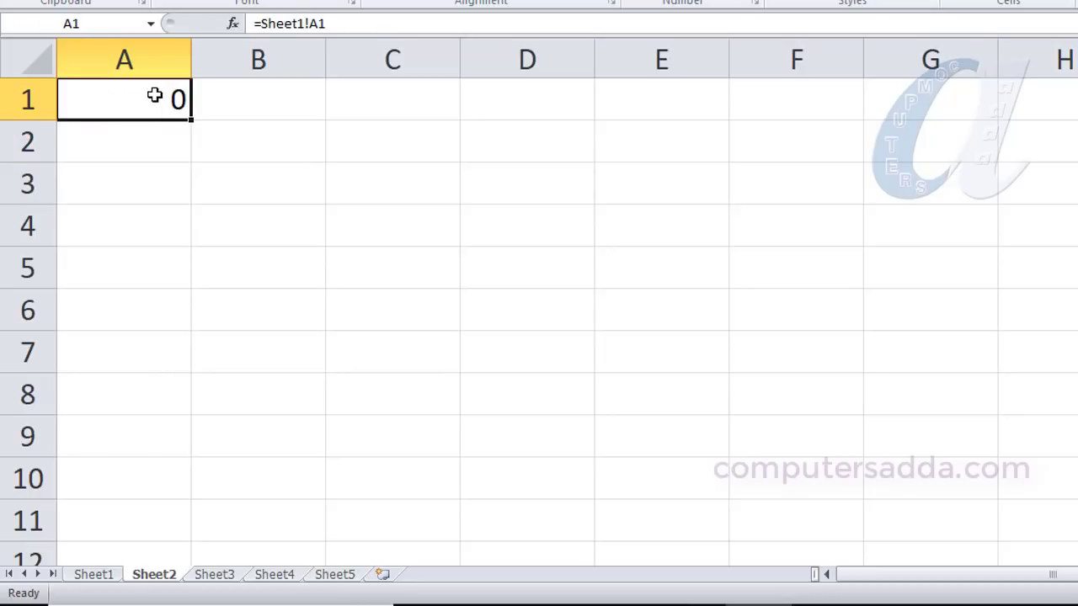
{"action": "left_click_drag", "start_coordinate": [191, 119], "coordinate": [187, 496]}
{"action": "left_click", "coordinate": [143, 221]}
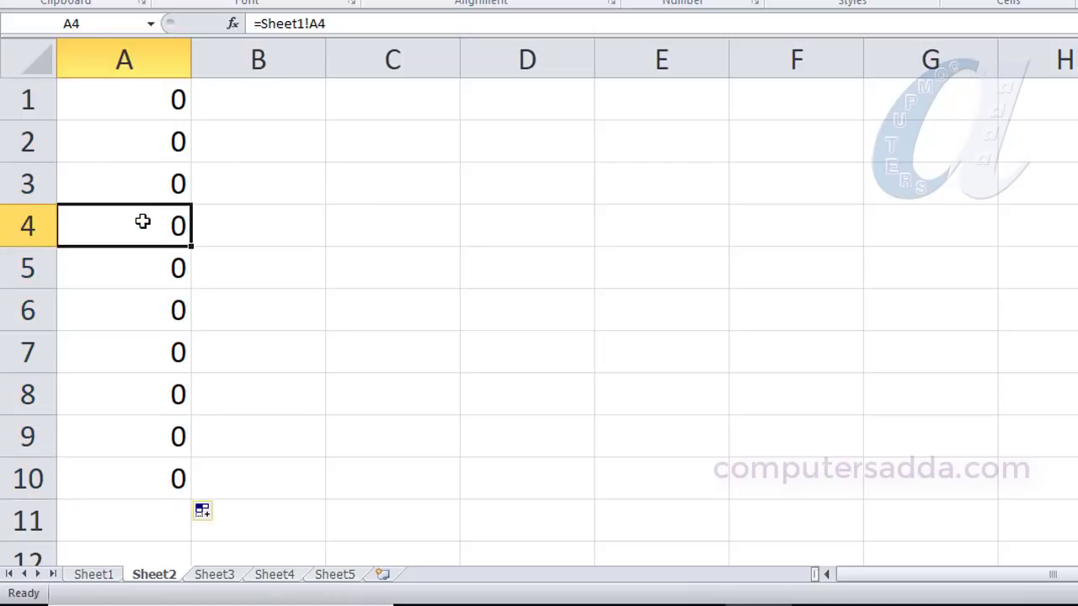
{"action": "left_click", "coordinate": [150, 141]}
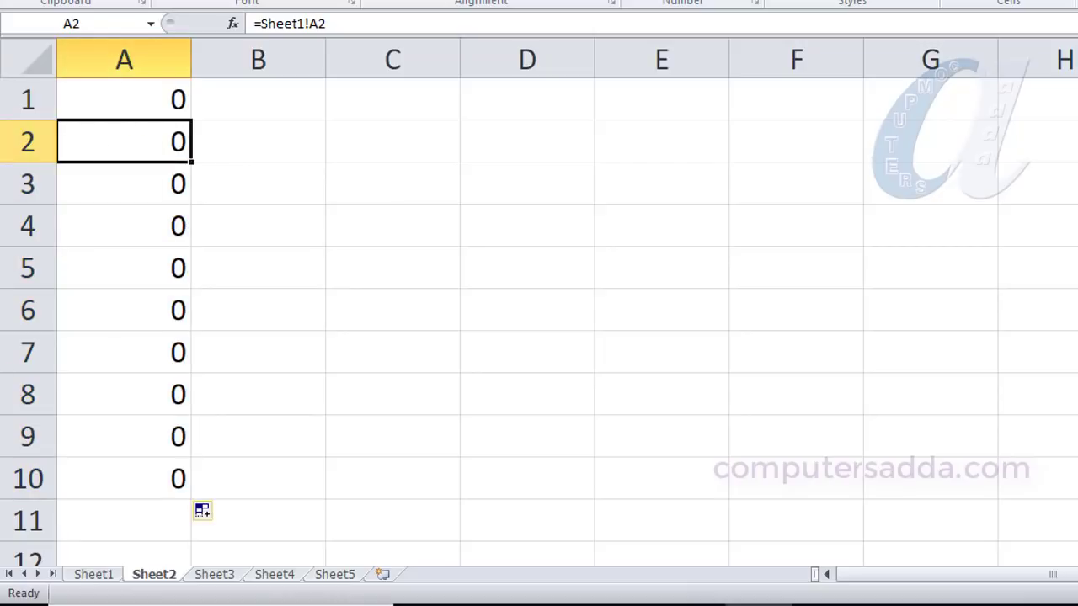
Check the link formula in A2 on Sheet2, and fill the formulas in A1:A10 across to column I.
{"action": "double_click", "coordinate": [128, 142]}
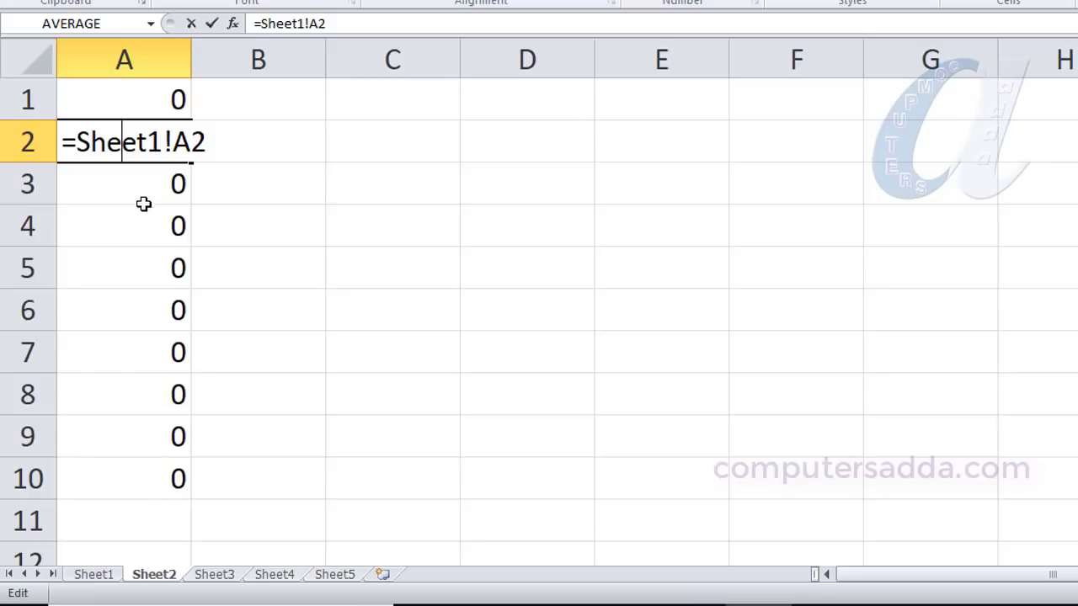
{"action": "key", "text": "Return"}
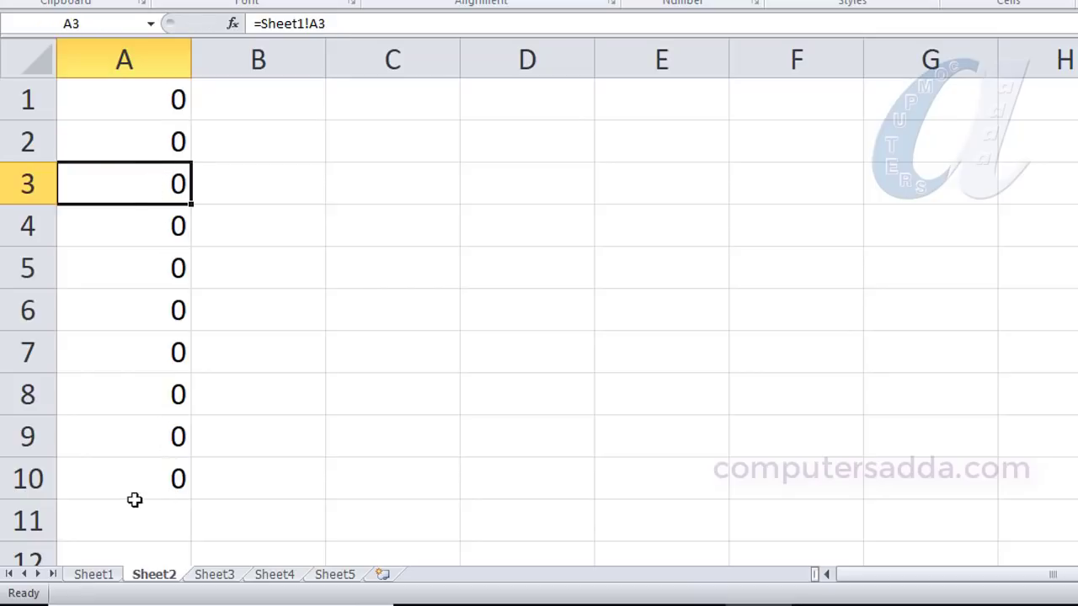
{"action": "left_click_drag", "start_coordinate": [137, 96], "coordinate": [144, 471]}
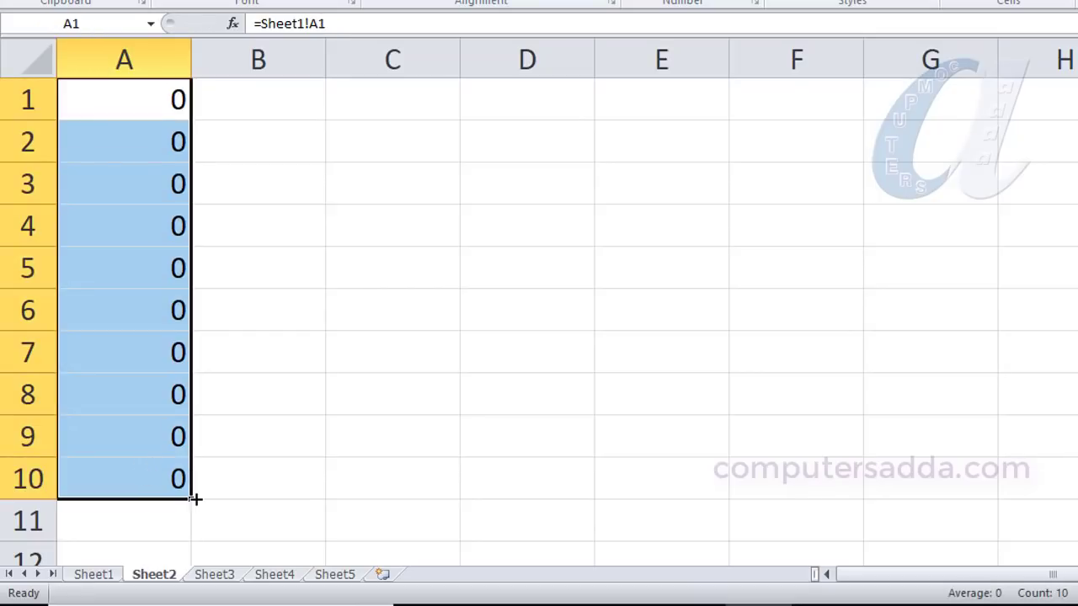
{"action": "left_click_drag", "start_coordinate": [191, 500], "coordinate": [997, 496]}
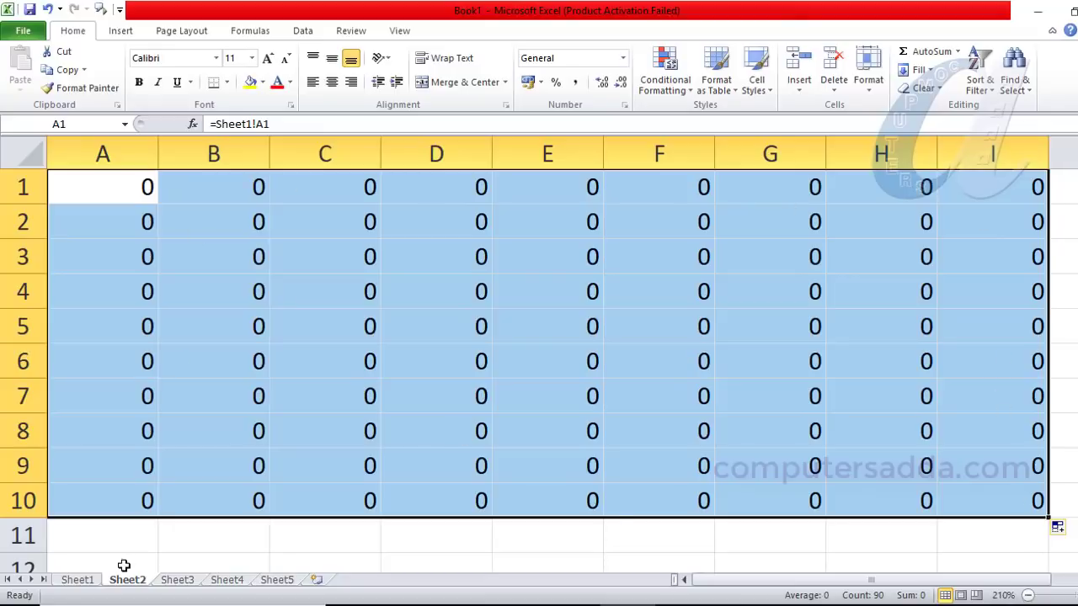
Copy the linked range A1:I10 from Sheet2 to the same range on Sheet3, and check the reference in D4.
{"action": "left_click", "coordinate": [75, 580]}
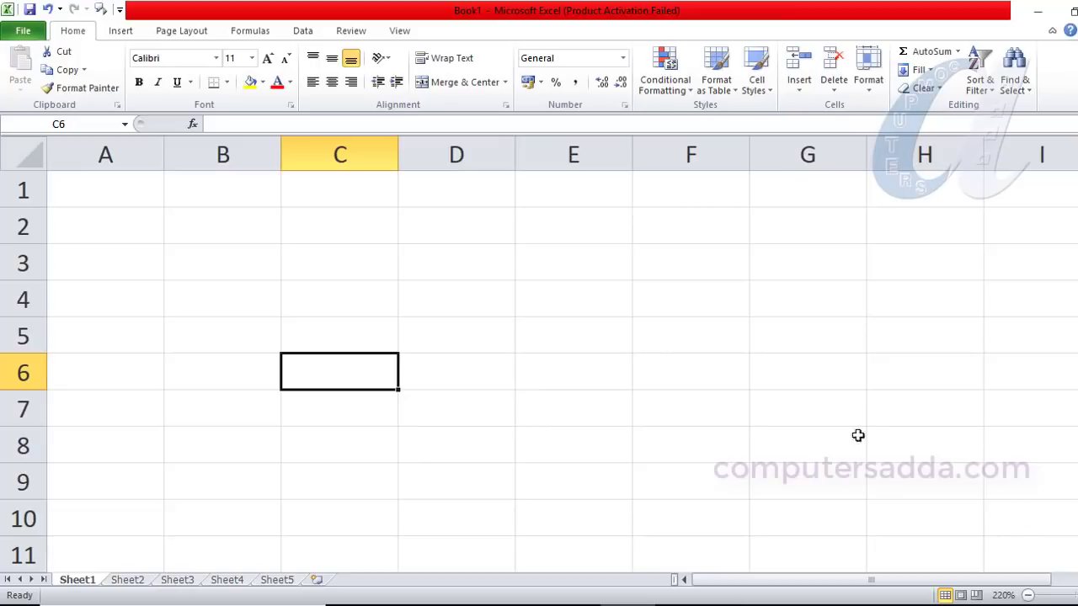
{"action": "left_click", "coordinate": [128, 580]}
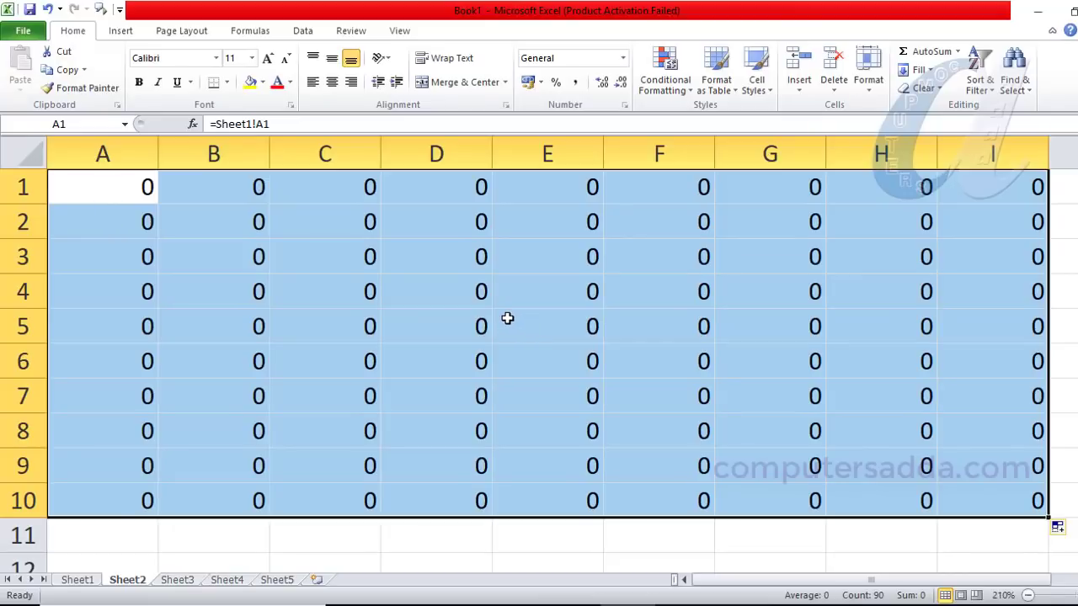
{"action": "key", "text": "ctrl+c"}
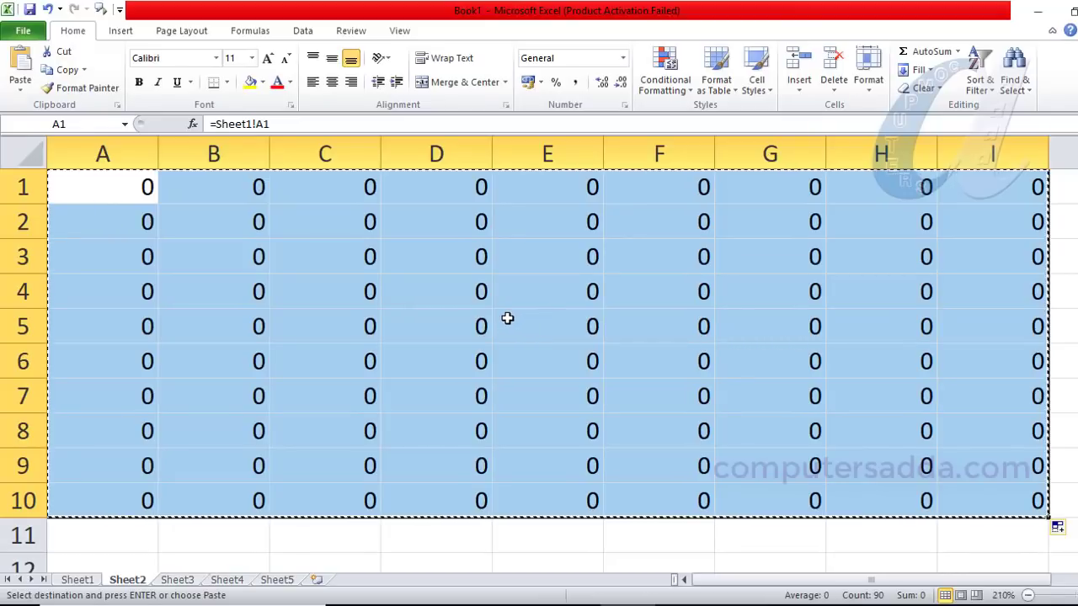
{"action": "left_click", "coordinate": [175, 580]}
{"action": "key", "text": "ctrl+v"}
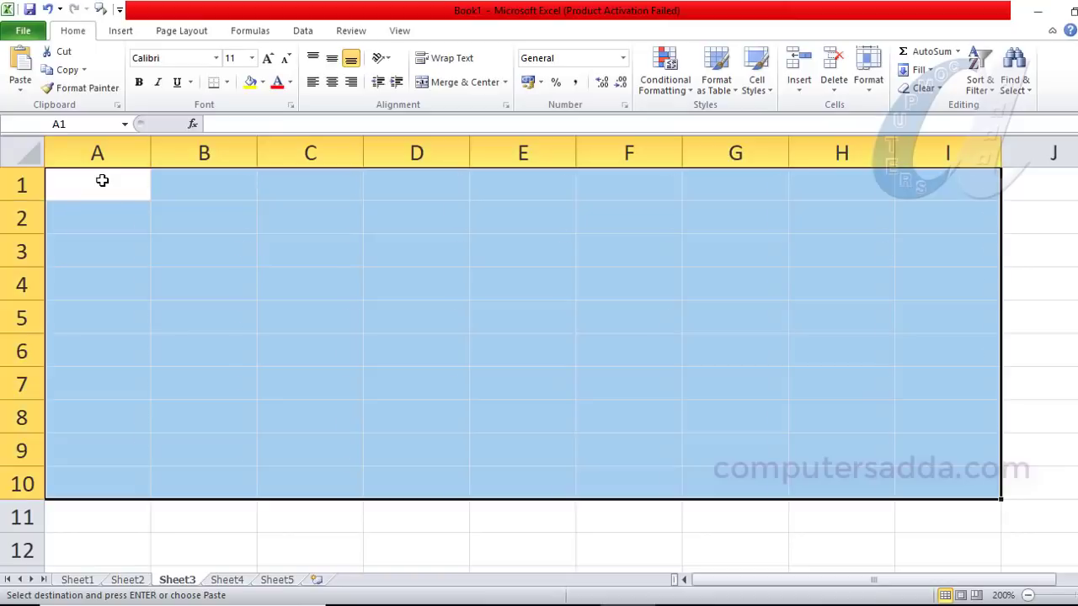
{"action": "left_click", "coordinate": [421, 284]}
{"action": "double_click", "coordinate": [425, 284]}
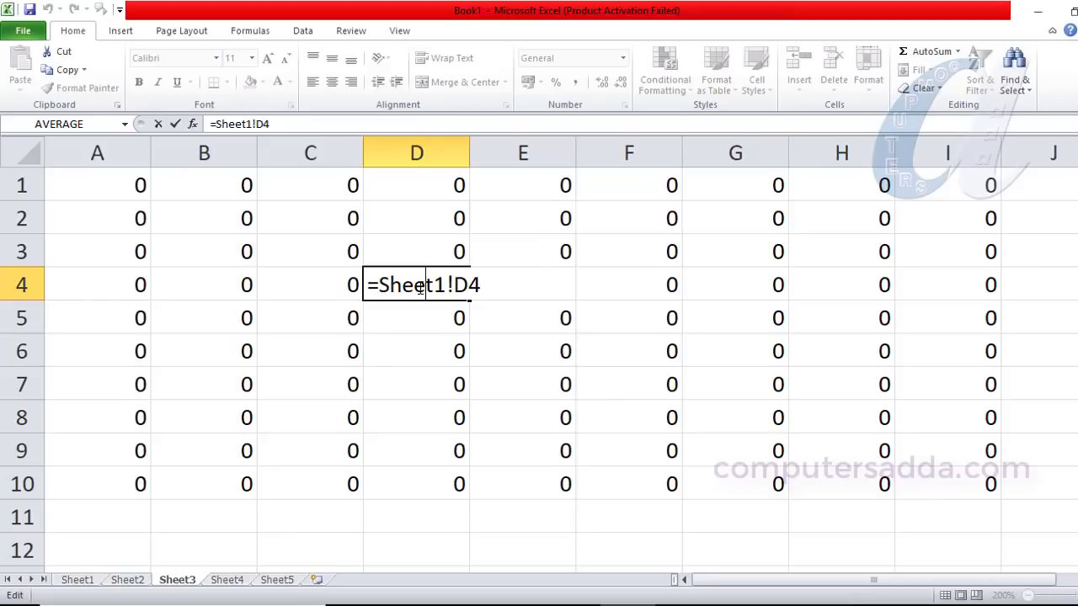
{"action": "key", "text": "Return"}
Copy the linked range A1:I10 from Sheet2 and paste it at cell A1 of Sheet4.
{"action": "left_click", "coordinate": [126, 581]}
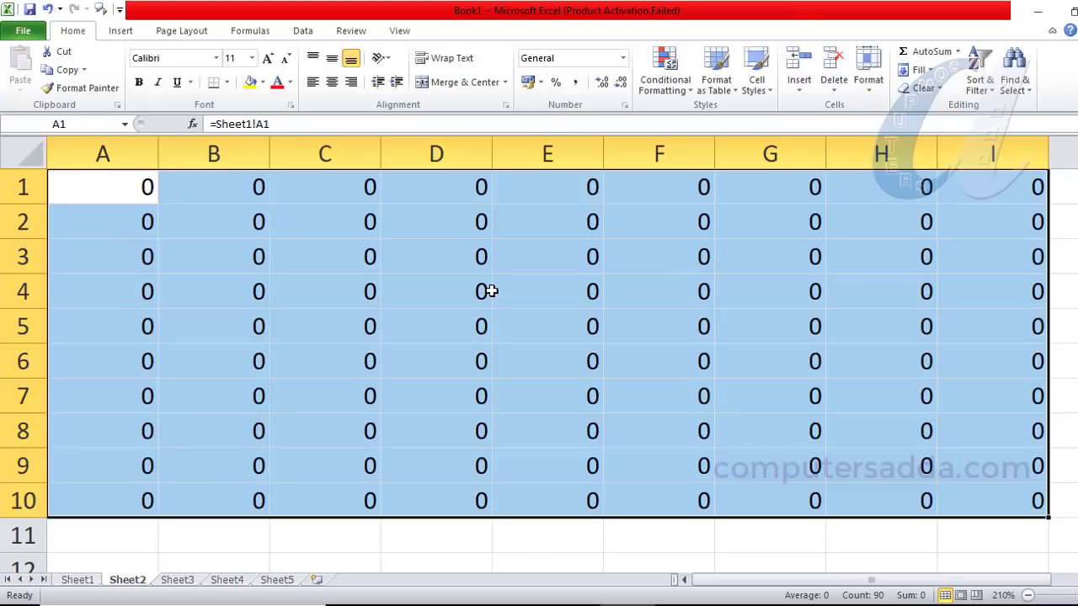
{"action": "key", "text": "ctrl+c"}
{"action": "left_click", "coordinate": [225, 581]}
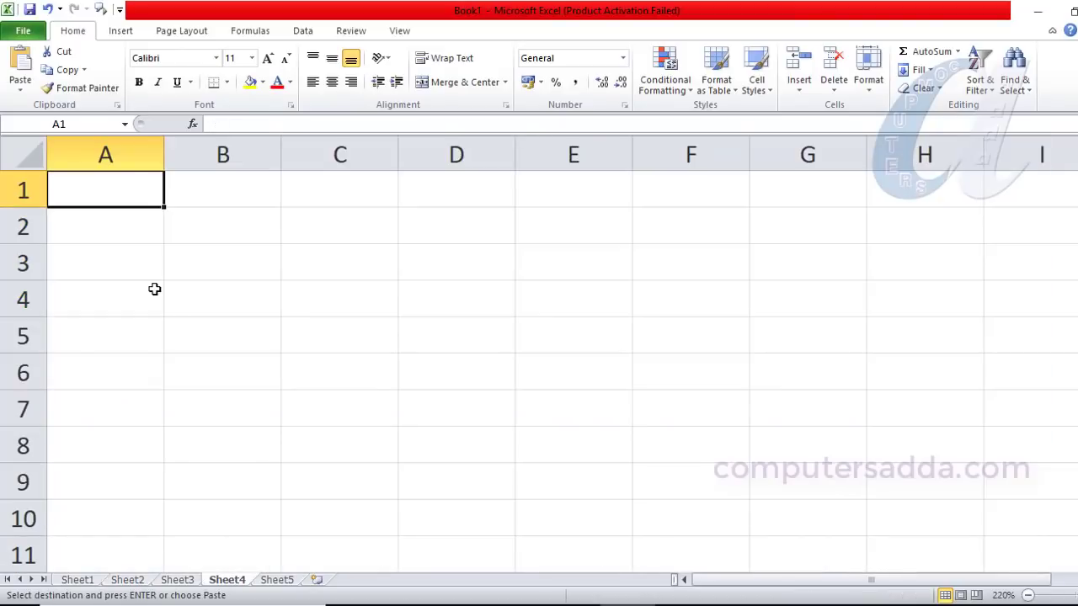
{"action": "key", "text": "ctrl+v"}
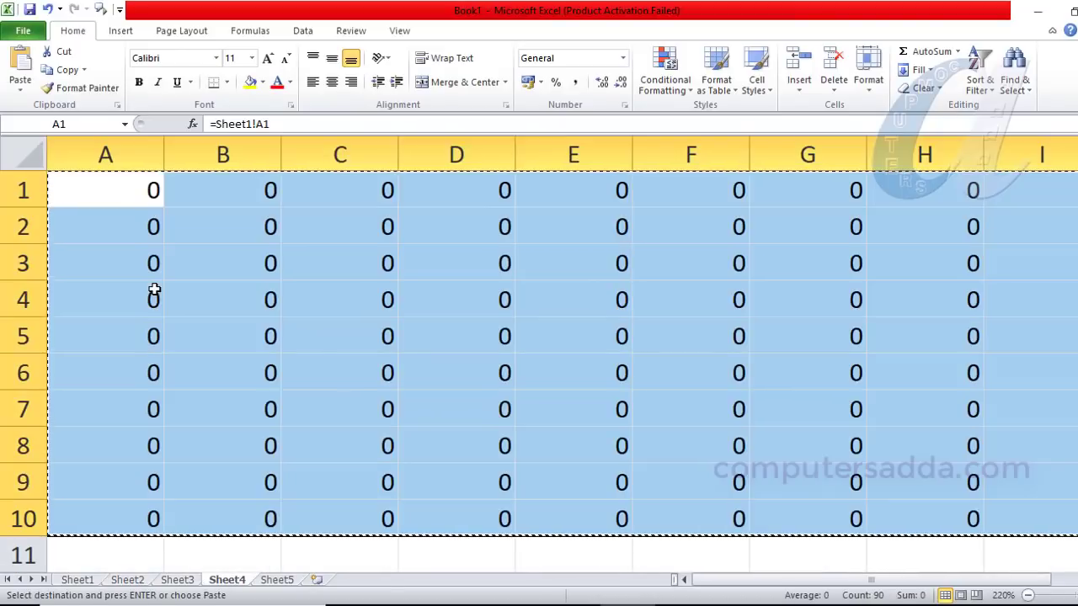
Paste the copied link formulas at cell A1 of Sheet5, and check the reference in D5.
{"action": "left_click", "coordinate": [276, 580]}
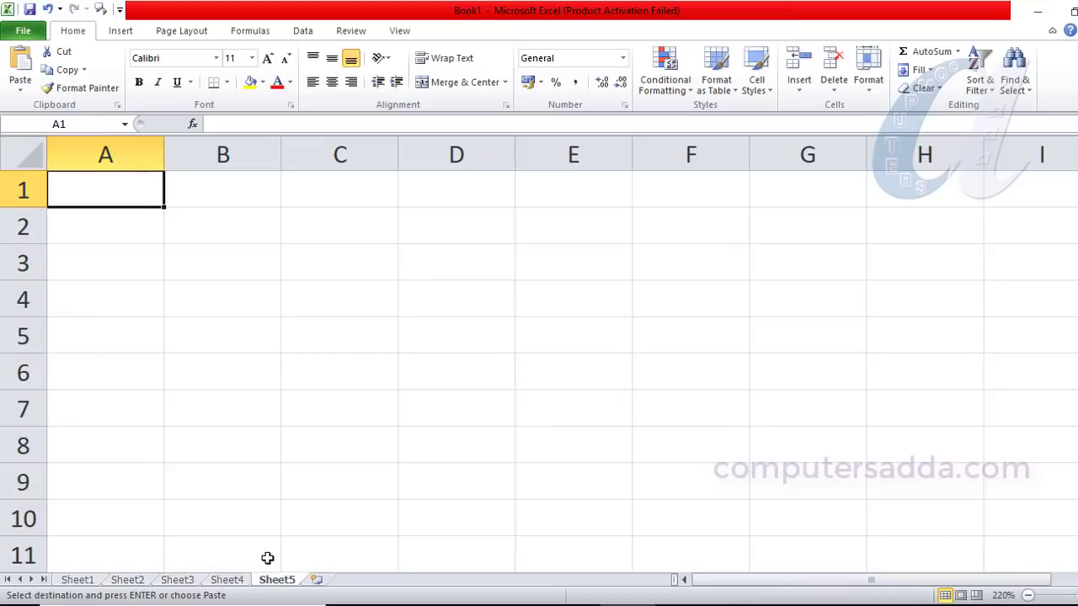
{"action": "key", "text": "ctrl+v"}
{"action": "double_click", "coordinate": [457, 336]}
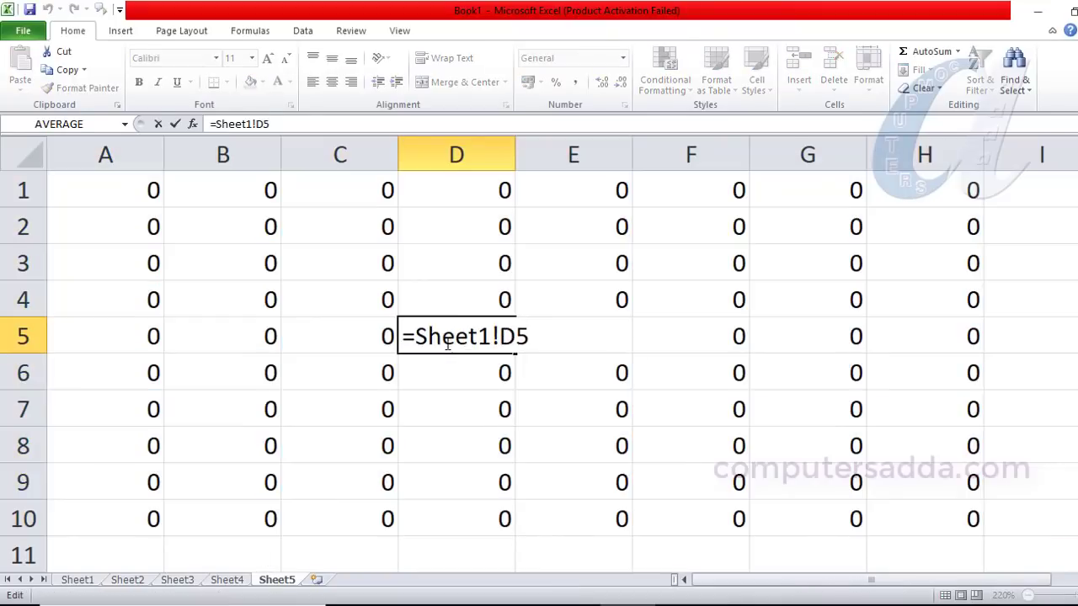
{"action": "key", "text": "Return"}
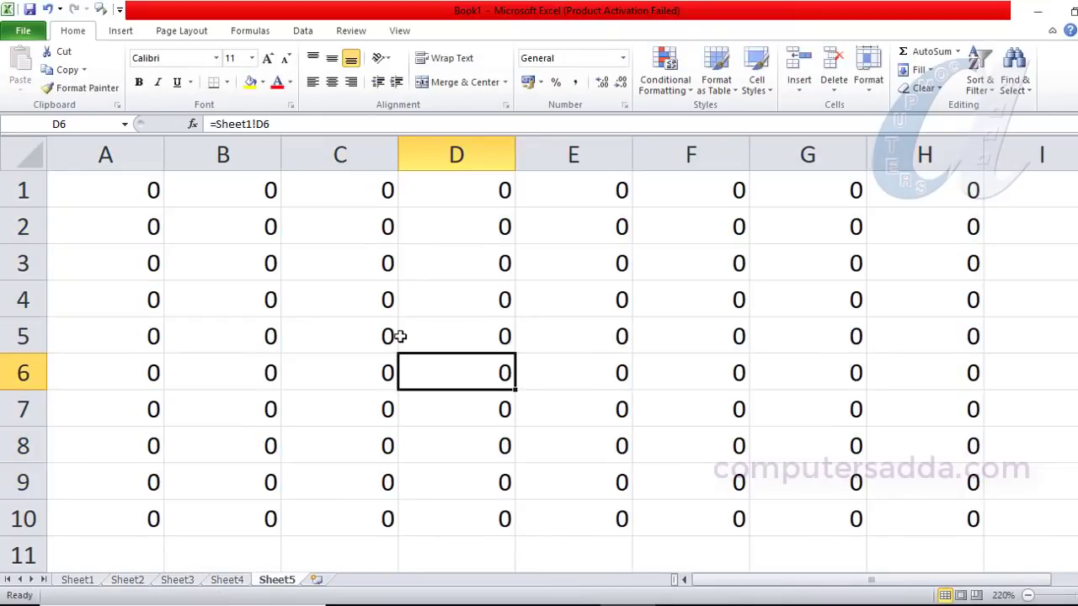
On Sheet1, enter a person's name in cell D5, 100 in B2 and 250 in F8.
{"action": "left_click", "coordinate": [80, 583]}
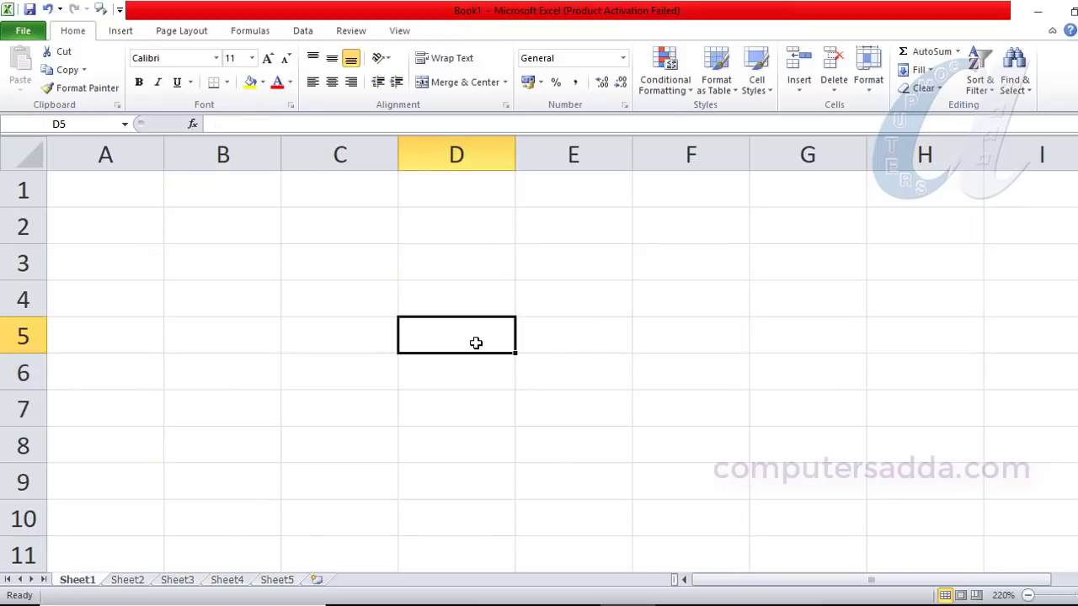
{"action": "type", "text": "PRASAD"}
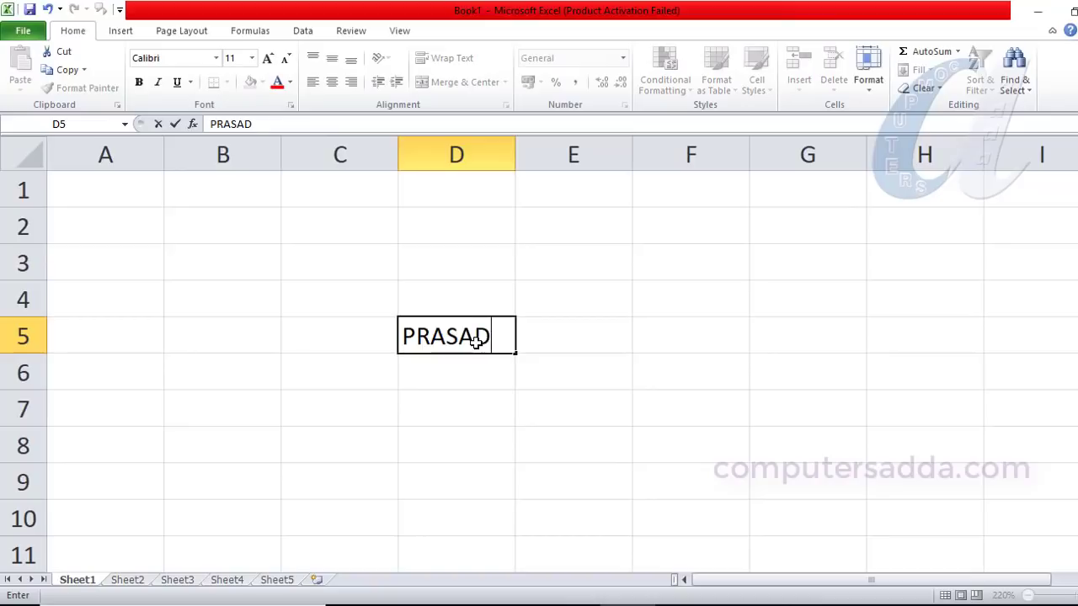
{"action": "left_click", "coordinate": [203, 227]}
{"action": "type", "text": "10"}
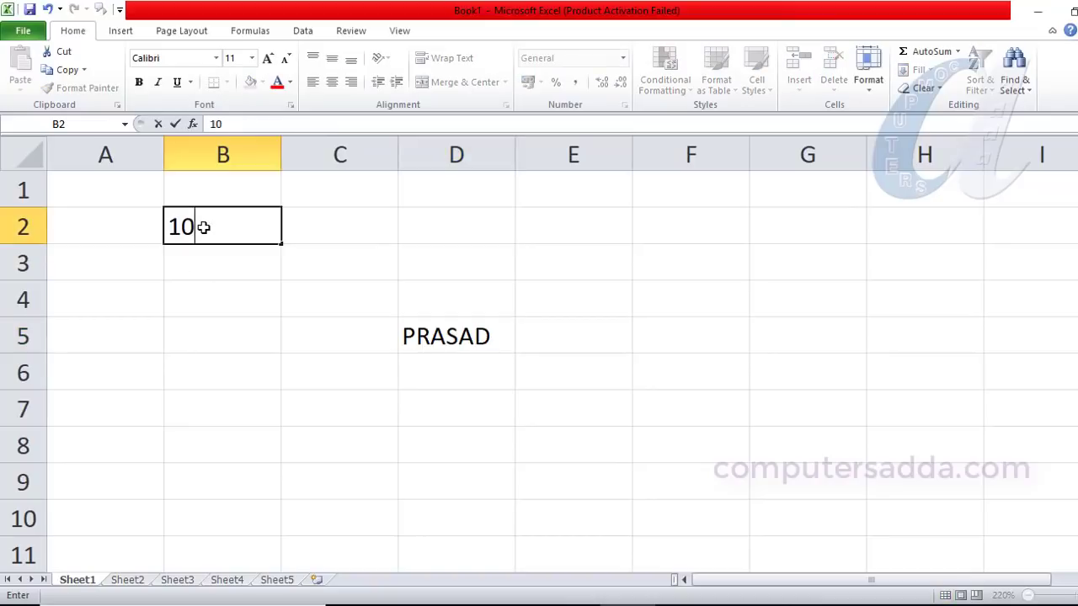
{"action": "type", "text": "0"}
{"action": "left_click", "coordinate": [211, 294]}
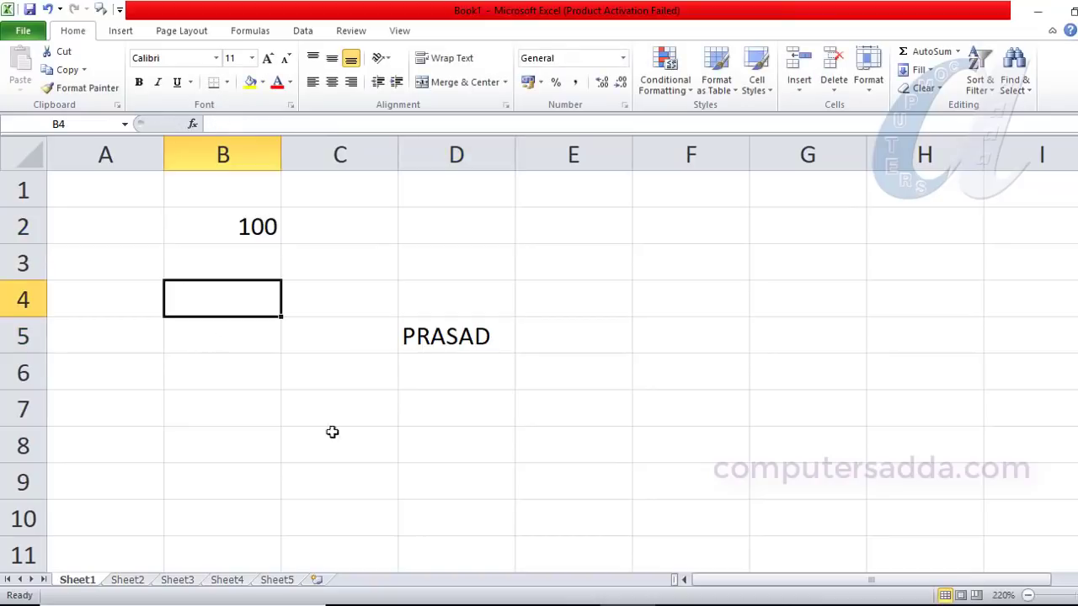
{"action": "left_click", "coordinate": [708, 429]}
{"action": "type", "text": "250"}
{"action": "left_click", "coordinate": [788, 438]}
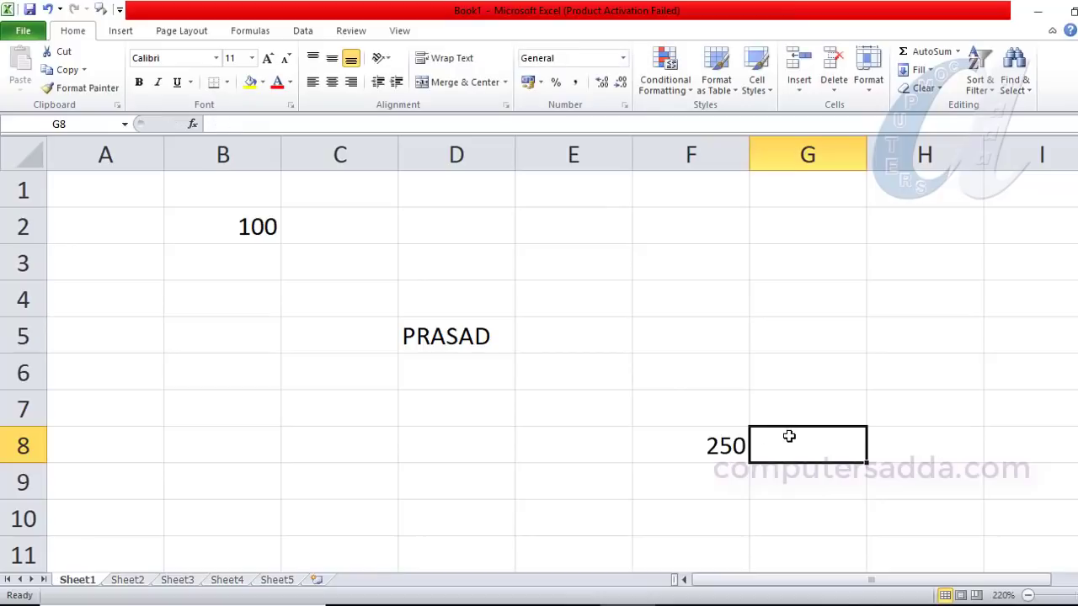
Fill cells G2 to G10 of Sheet1 with the number series 1 to 9.
{"action": "left_click", "coordinate": [803, 220]}
{"action": "type", "text": "1"}
{"action": "key", "text": "Return"}
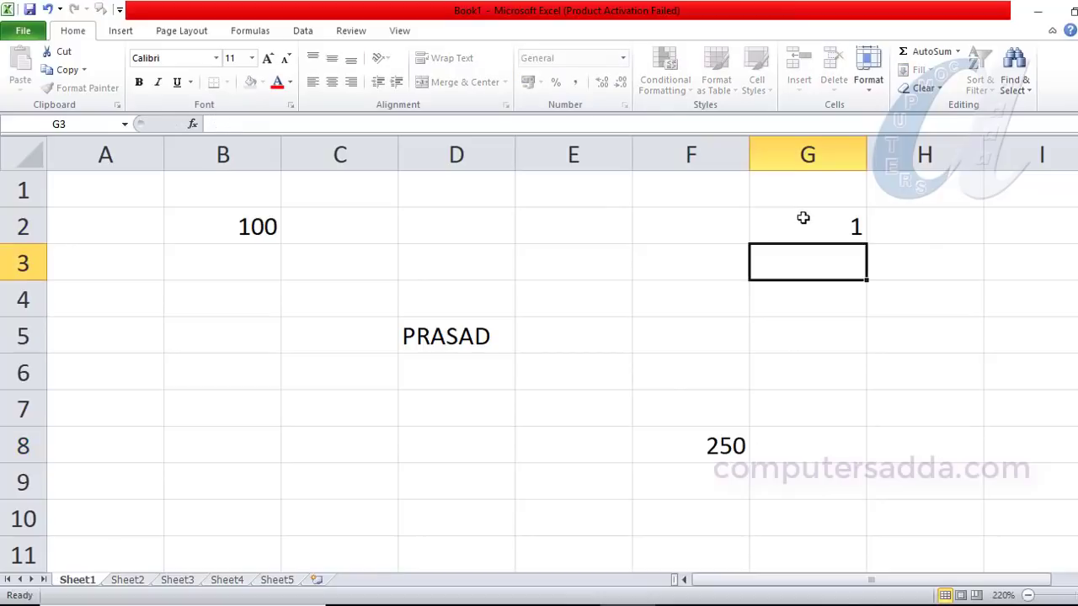
{"action": "type", "text": "2"}
{"action": "key", "text": "Return"}
{"action": "left_click_drag", "start_coordinate": [806, 240], "coordinate": [842, 526]}
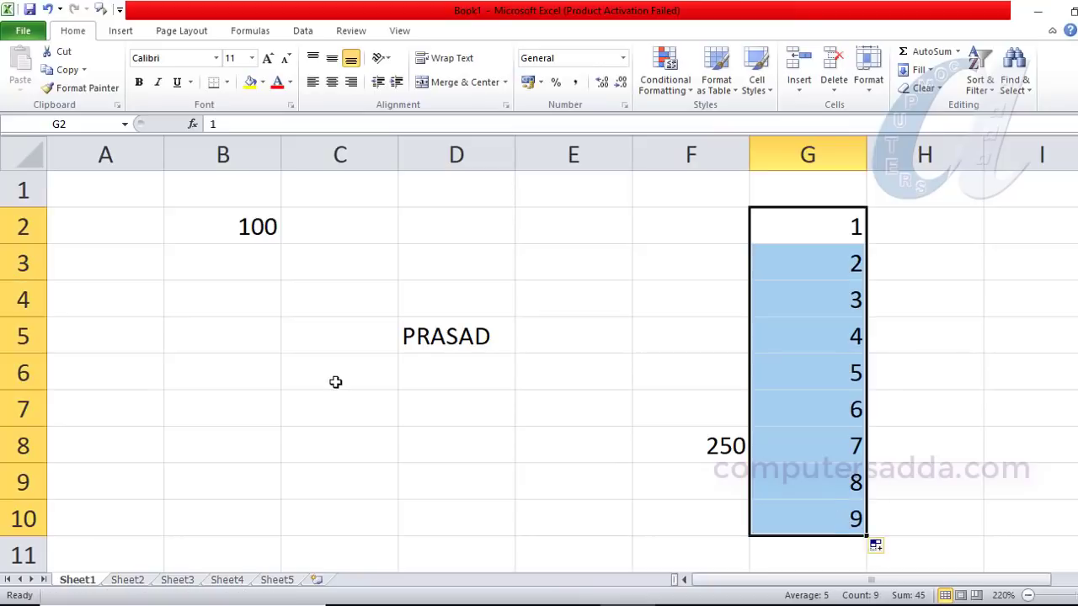
Examine the linked cells on Sheet2, Sheet3, Sheet4 and Sheet5 against the data entered in Sheet1.
{"action": "left_click", "coordinate": [133, 581]}
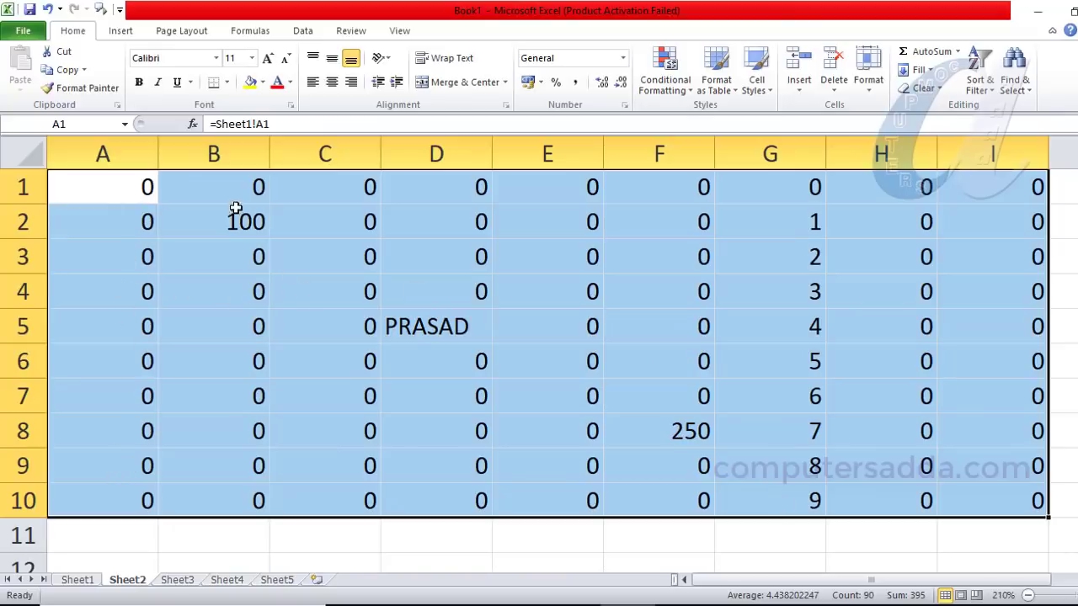
{"action": "left_click", "coordinate": [471, 335]}
{"action": "left_click", "coordinate": [679, 427]}
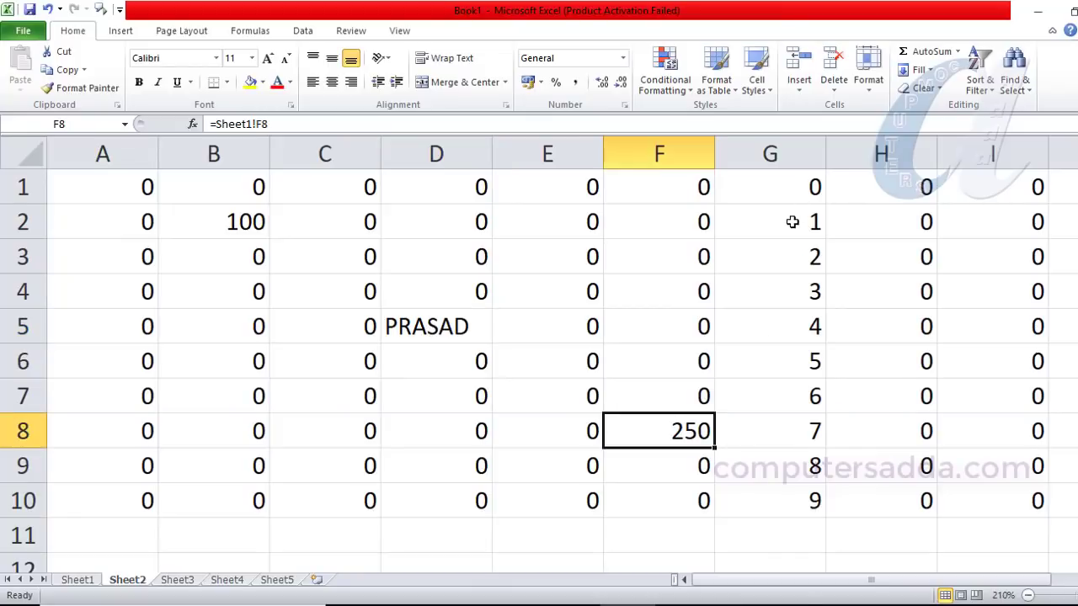
{"action": "left_click_drag", "start_coordinate": [792, 222], "coordinate": [786, 503]}
{"action": "left_click", "coordinate": [176, 581]}
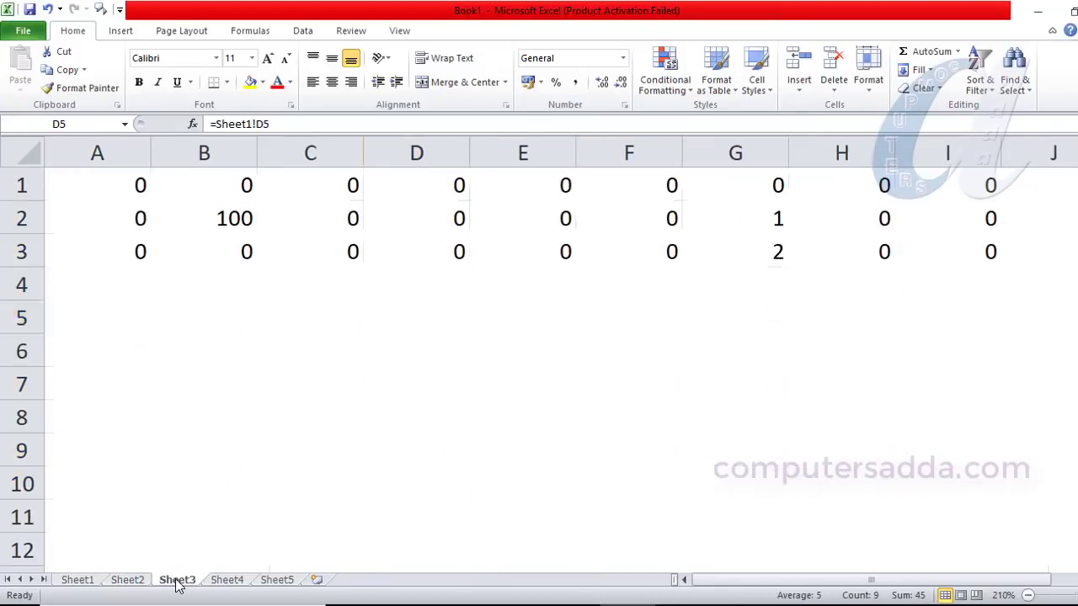
{"action": "left_click", "coordinate": [226, 580]}
{"action": "key", "text": "ctrl+a"}
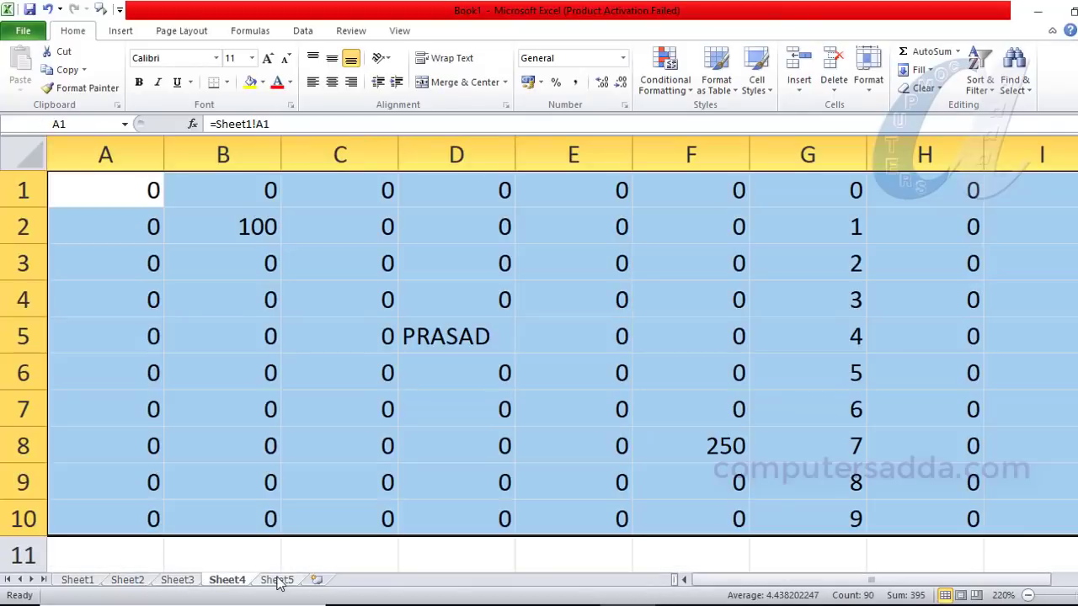
{"action": "left_click", "coordinate": [278, 580]}
{"action": "left_click_drag", "start_coordinate": [837, 231], "coordinate": [820, 515]}
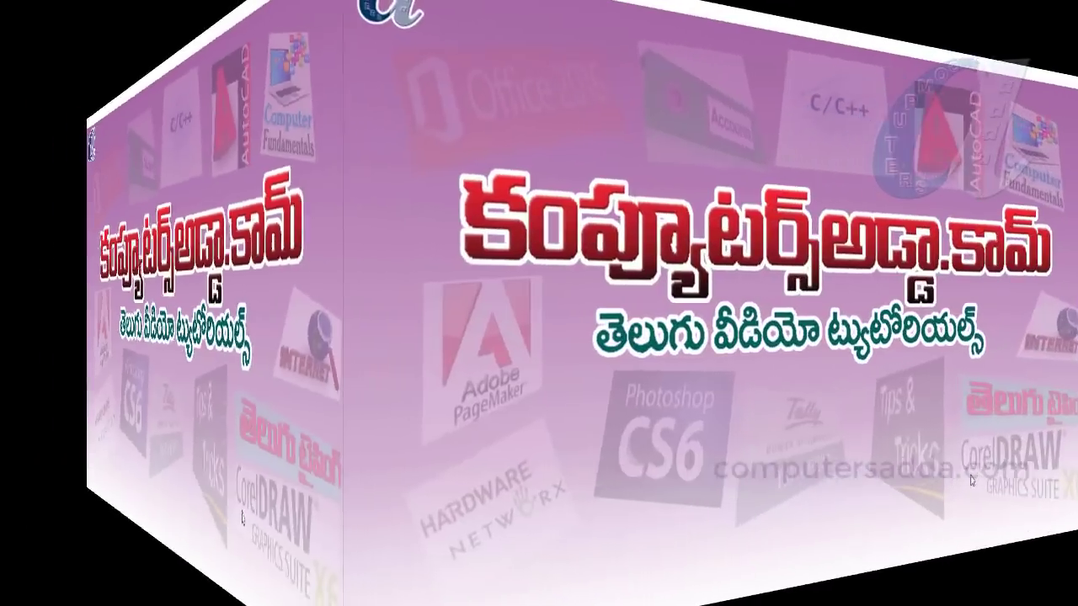